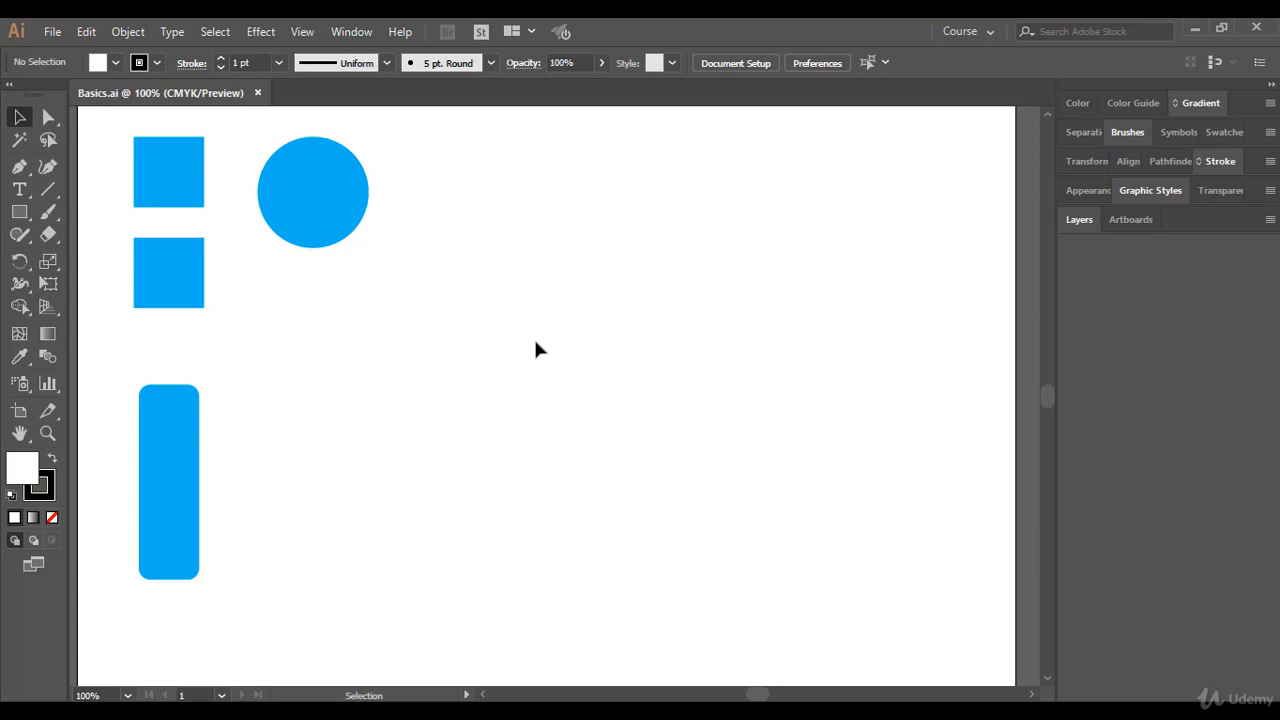
# Select the blue circle beside the squares and move it into the empty middle area of the artboard.
pyautogui.click(312, 207)
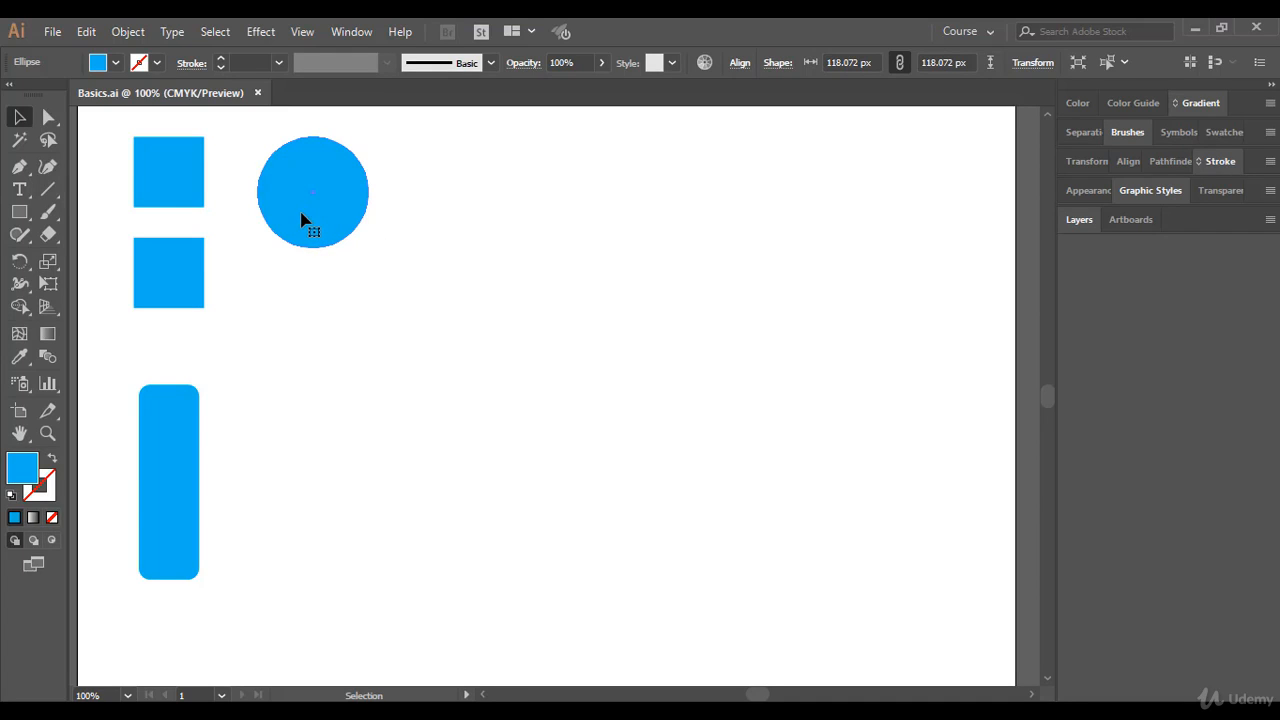
pyautogui.moveTo(307, 219); pyautogui.dragTo(640, 234)
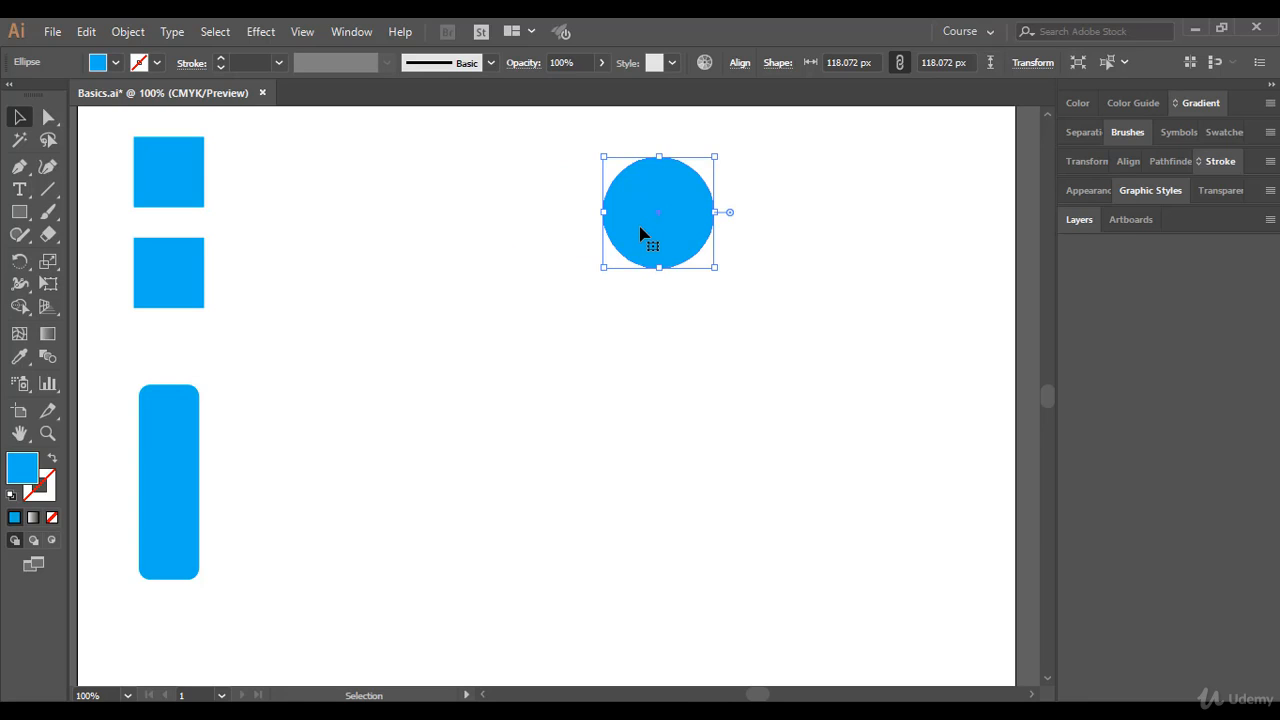
pyautogui.moveTo(640, 234); pyautogui.dragTo(528, 346)
pyautogui.click(508, 314)
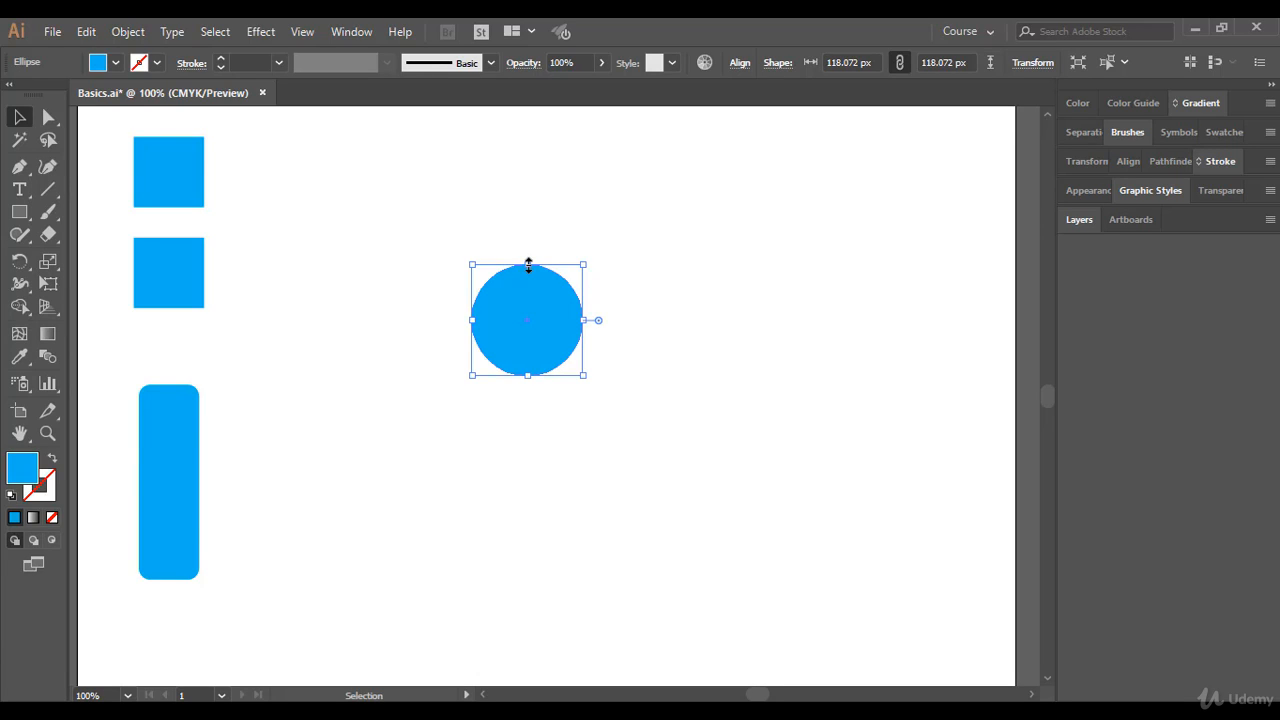
# Stretch the circle upward, sideways and downward into an ellipse about 300 px wide and 253 px high.
pyautogui.moveTo(528, 265); pyautogui.dragTo(530, 157)
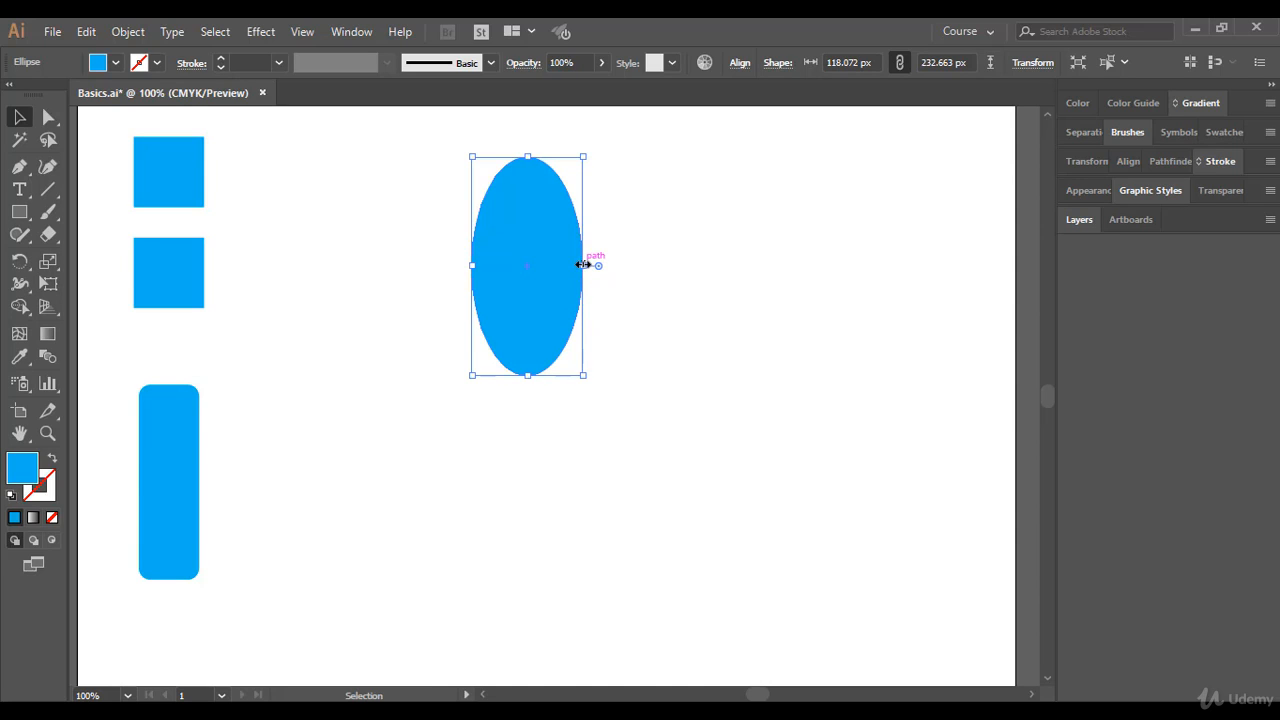
pyautogui.moveTo(583, 266); pyautogui.dragTo(711, 263)
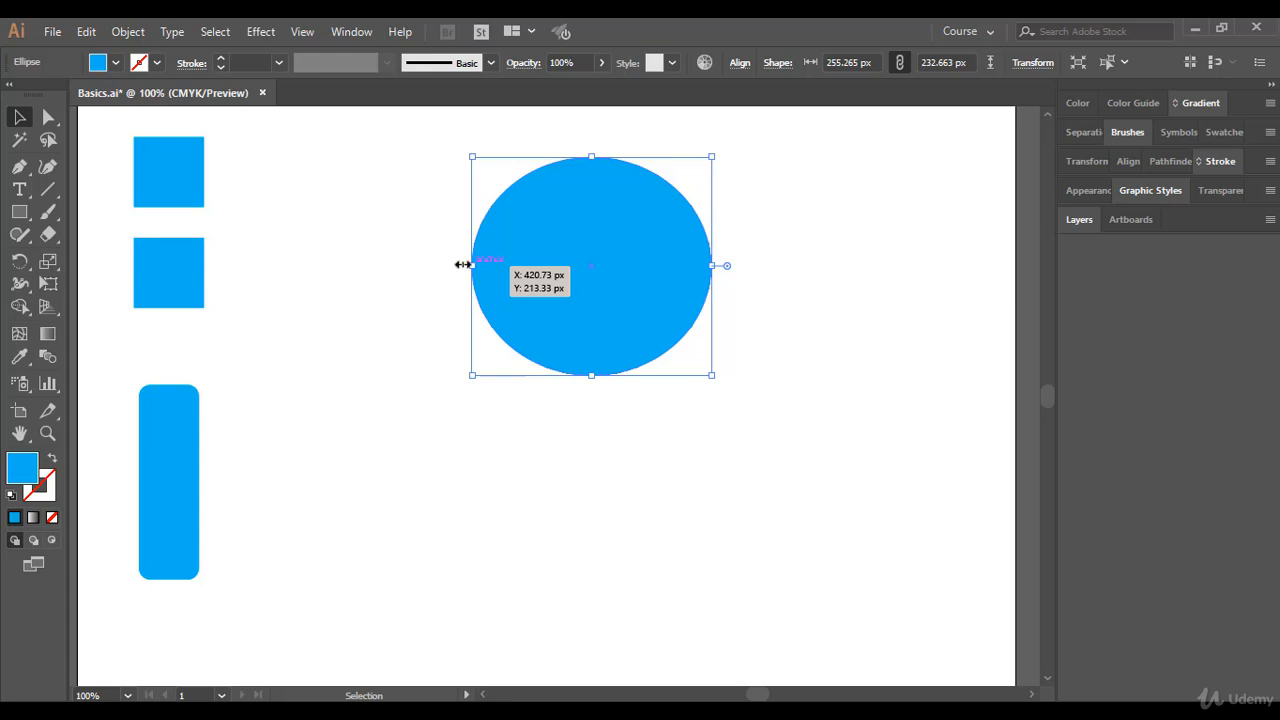
pyautogui.moveTo(457, 263); pyautogui.dragTo(430, 264)
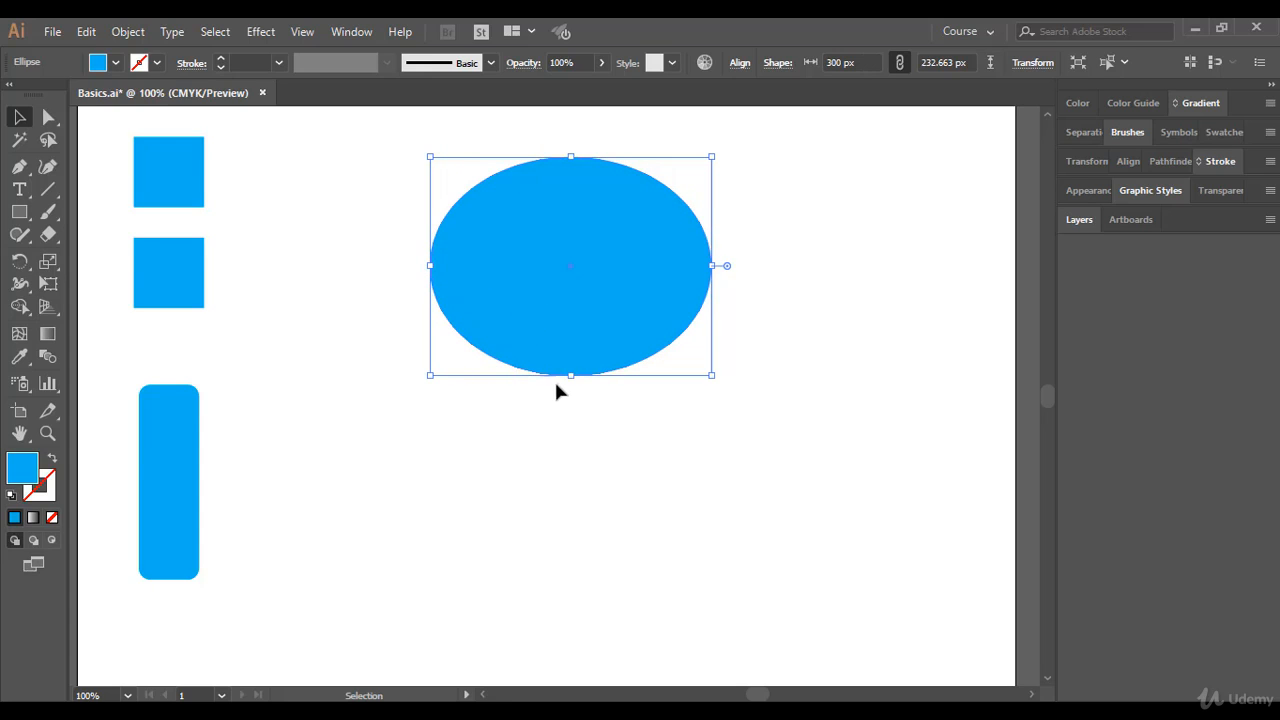
pyautogui.moveTo(571, 376); pyautogui.dragTo(572, 397)
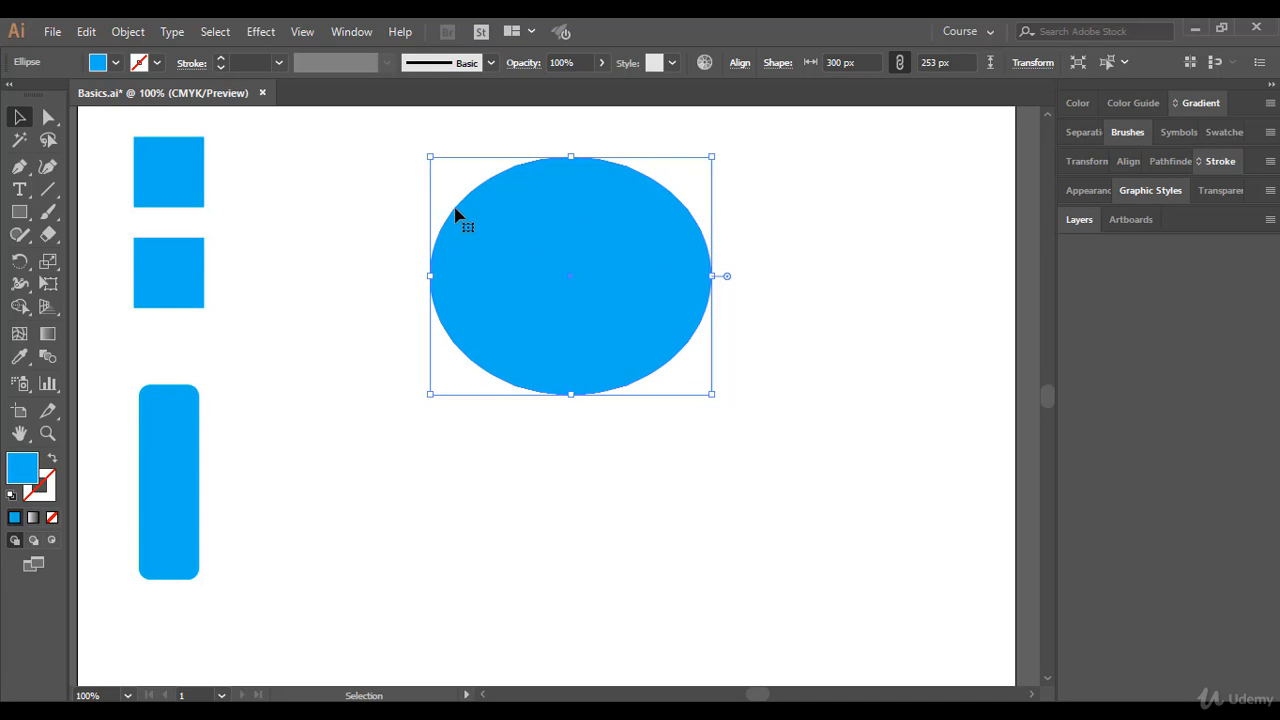
# Undo the four stretches of the ellipse and deselect the shape.
pyautogui.press('a')
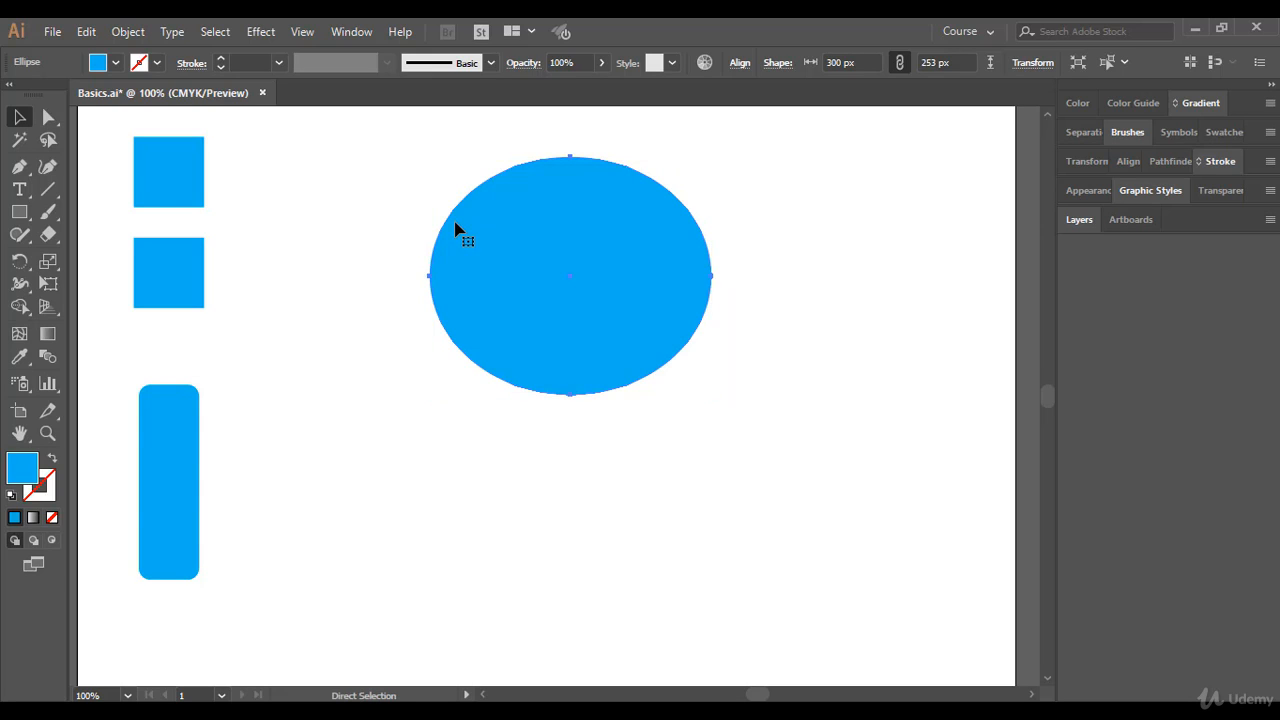
pyautogui.hotkey('ctrl', 'z')
pyautogui.hotkey('ctrl', 'z')
pyautogui.hotkey('ctrl', 'z')
pyautogui.hotkey('ctrl', 'z')
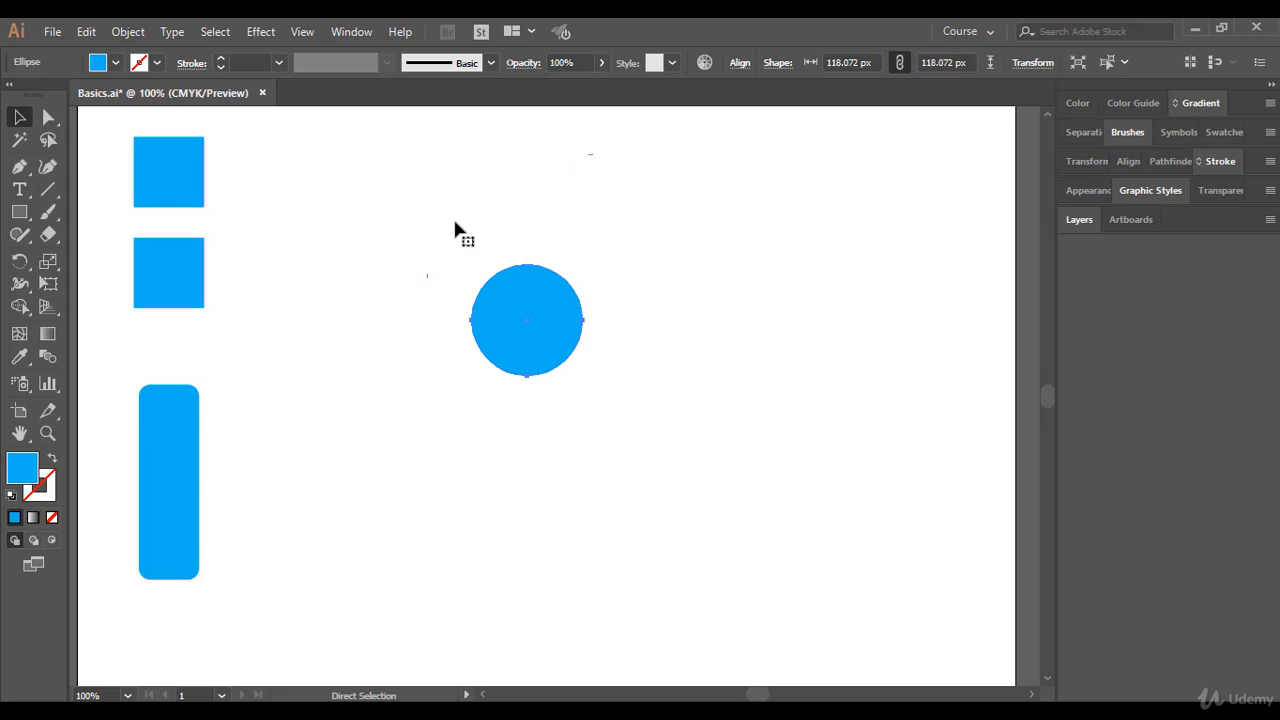
pyautogui.press('v')
pyautogui.click(524, 473)
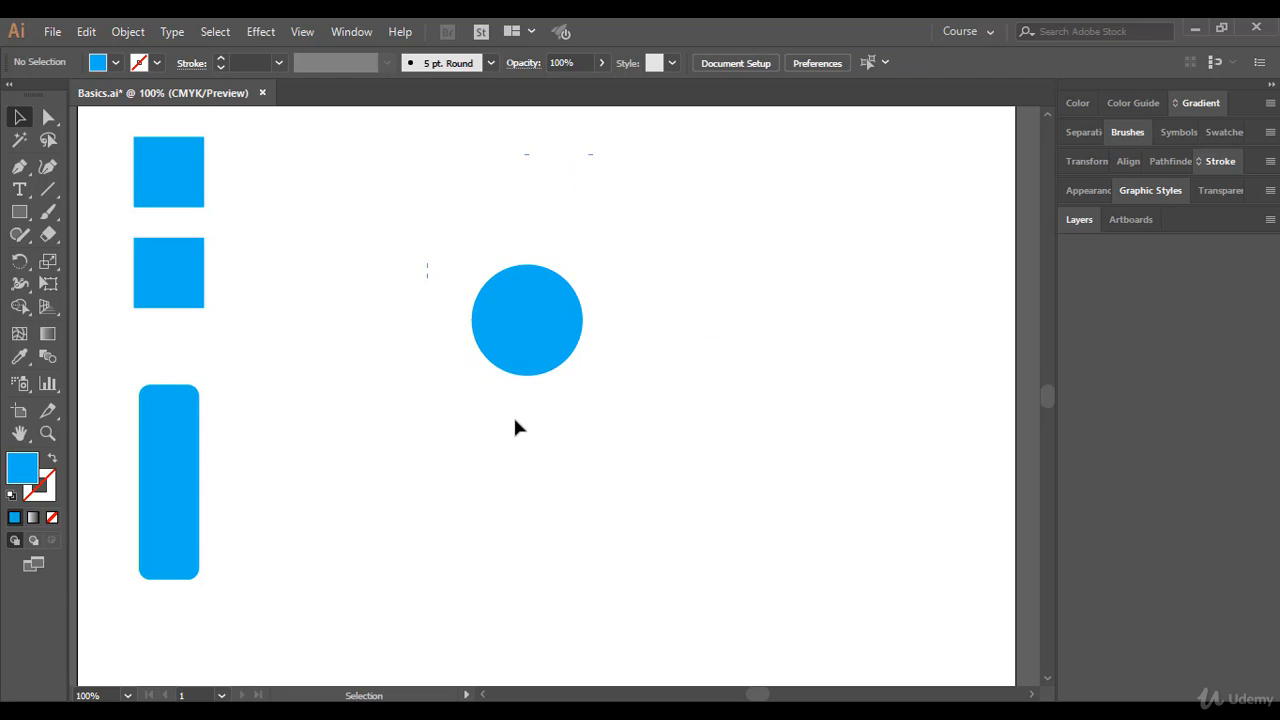
# Enlarge the circle proportionally from its lower-right corner to about 293 px in diameter.
pyautogui.click(540, 337)
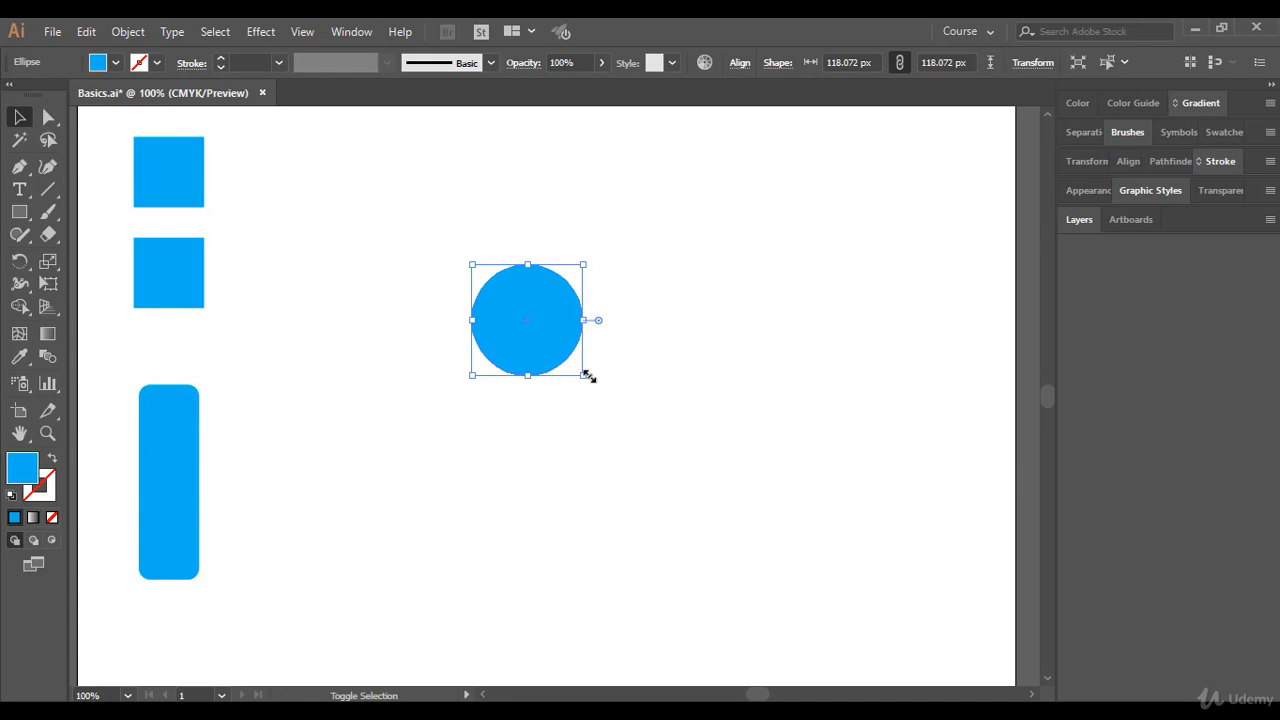
pyautogui.moveTo(583, 376); pyautogui.dragTo(700, 478)
pyautogui.click(671, 530)
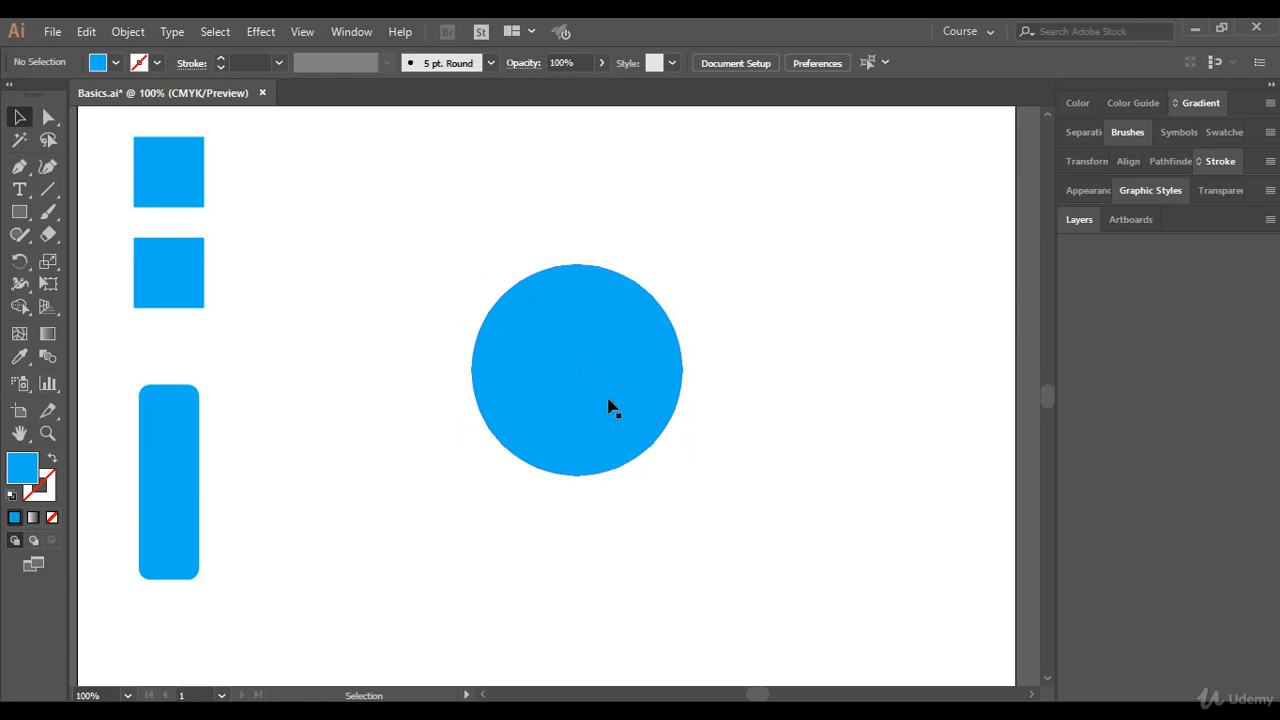
pyautogui.click(609, 405)
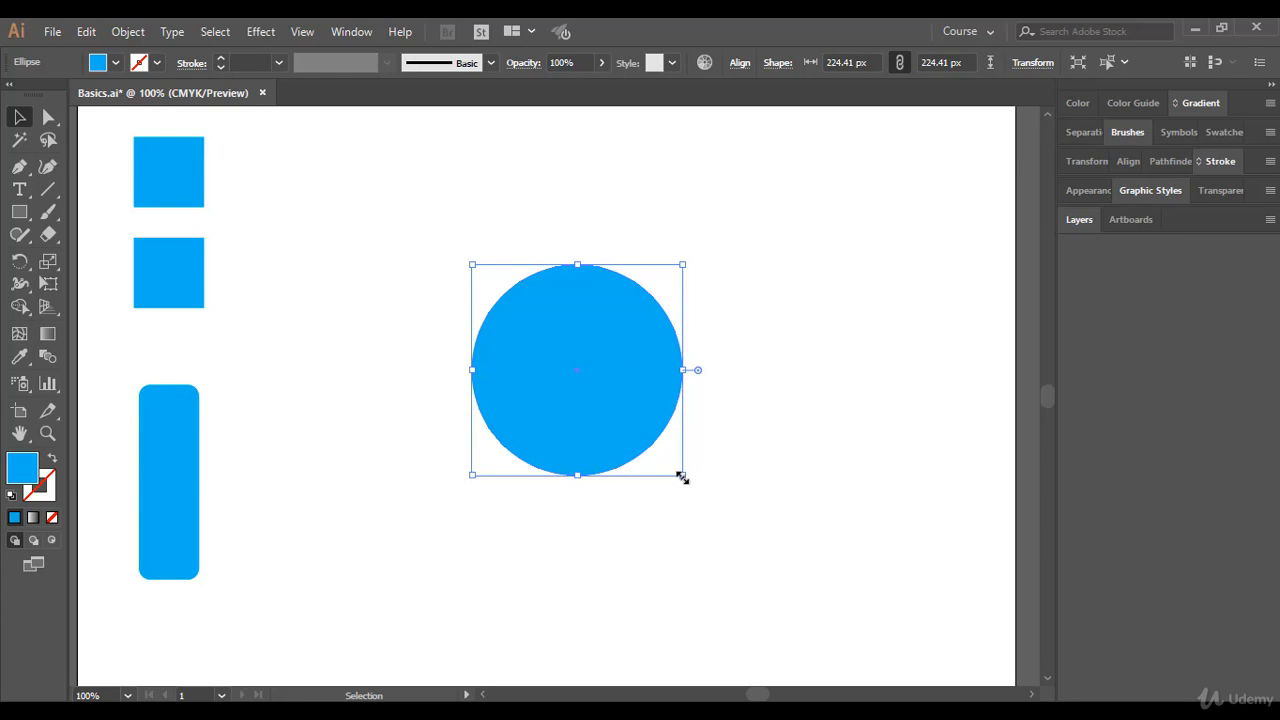
pyautogui.moveTo(681, 478); pyautogui.dragTo(750, 540)
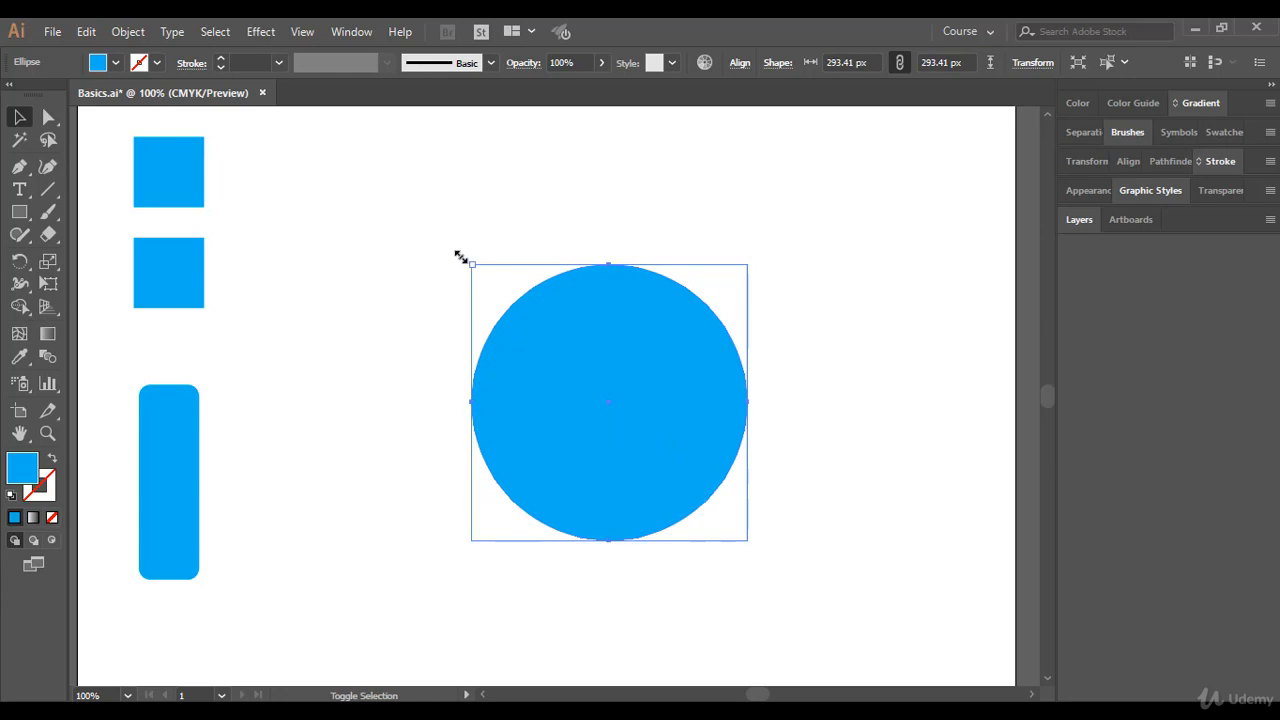
# Enlarge the circle proportionally from its upper-left and upper-right corners to about 373 px in diameter.
pyautogui.moveTo(469, 264); pyautogui.dragTo(427, 217)
pyautogui.click(376, 319)
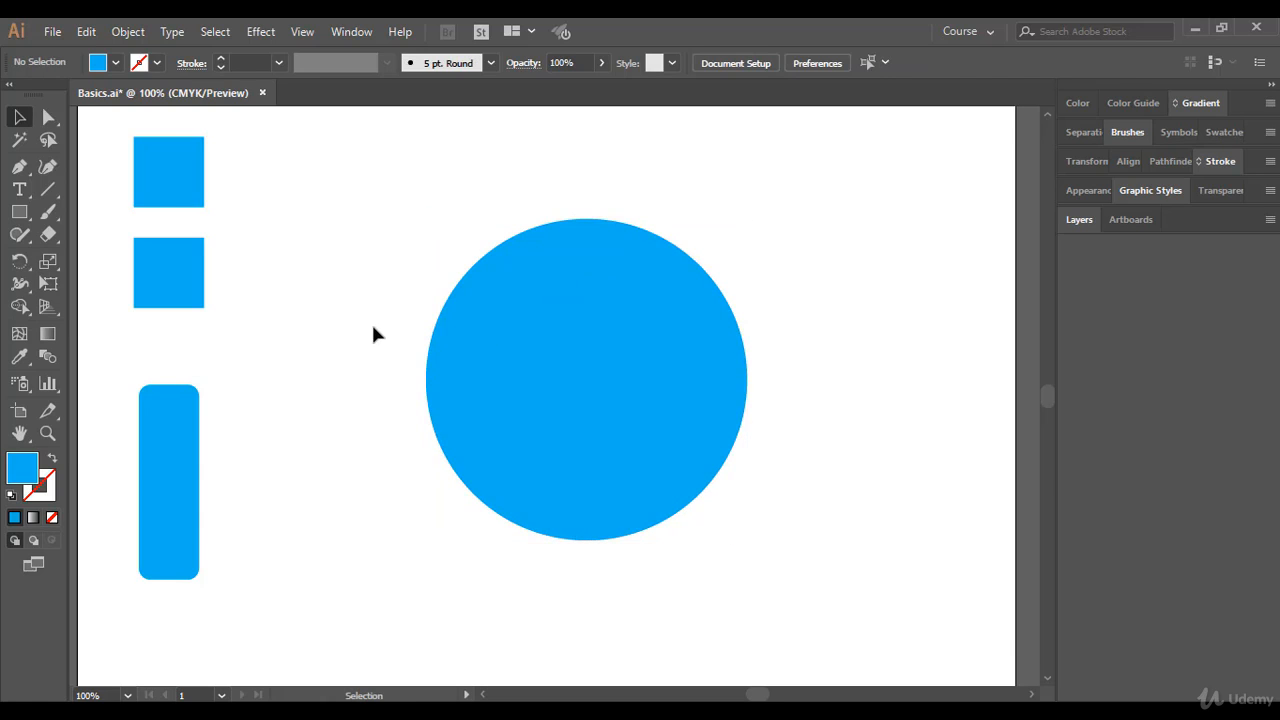
pyautogui.click(520, 340)
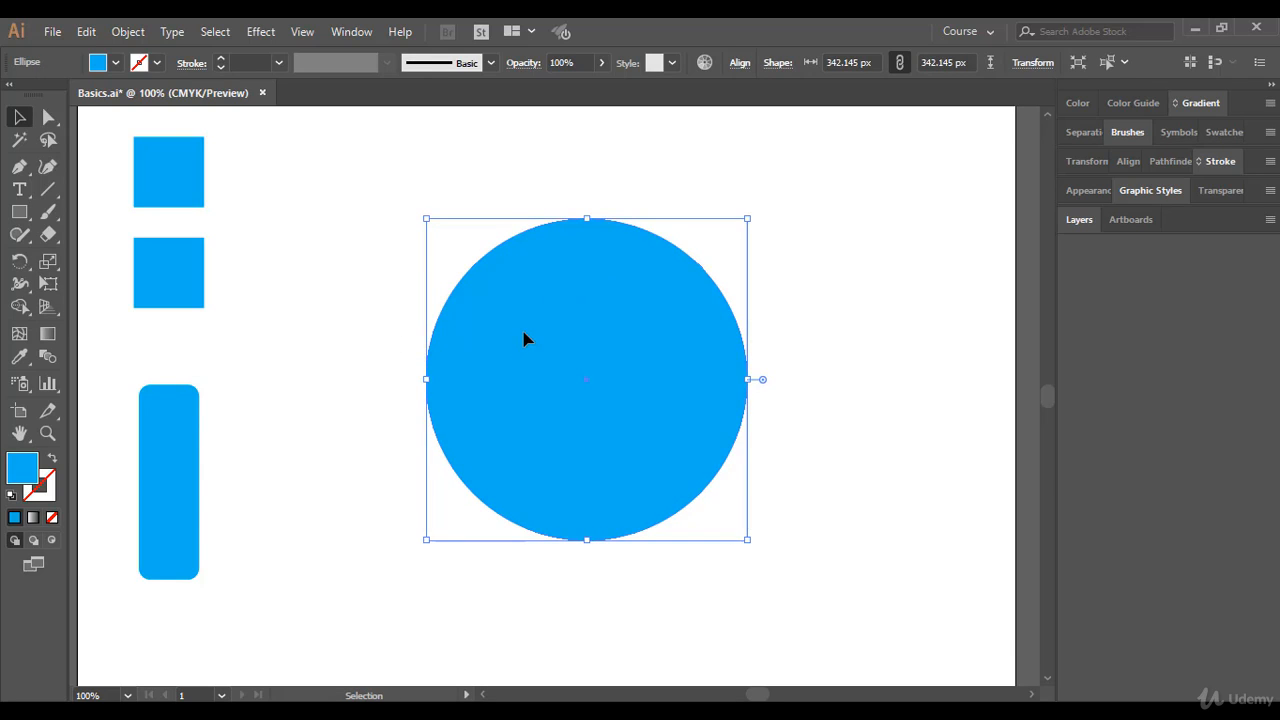
pyautogui.click(523, 340)
pyautogui.moveTo(746, 218); pyautogui.dragTo(794, 191)
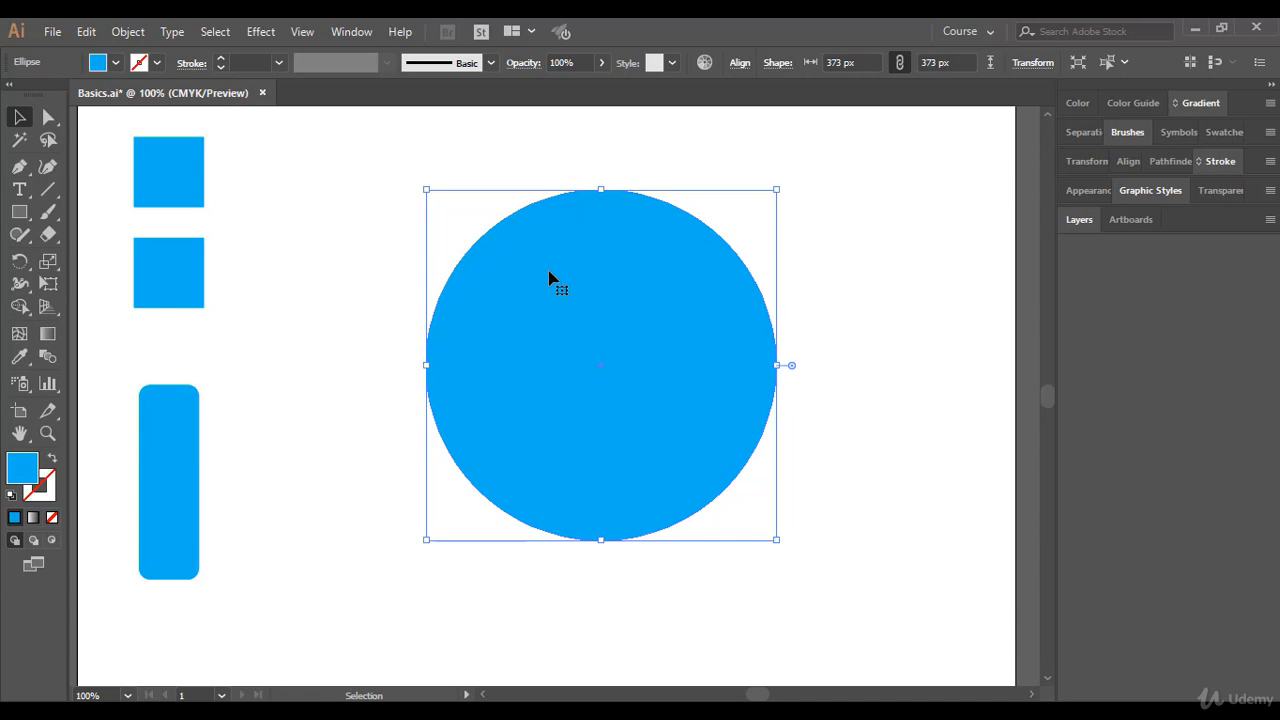
# Undo all proportional enlargements of the circle and deselect it.
pyautogui.press('a')
pyautogui.hotkey('ctrl', 'z')
pyautogui.hotkey('ctrl', 'z')
pyautogui.hotkey('ctrl', 'z')
pyautogui.hotkey('ctrl', 'z')
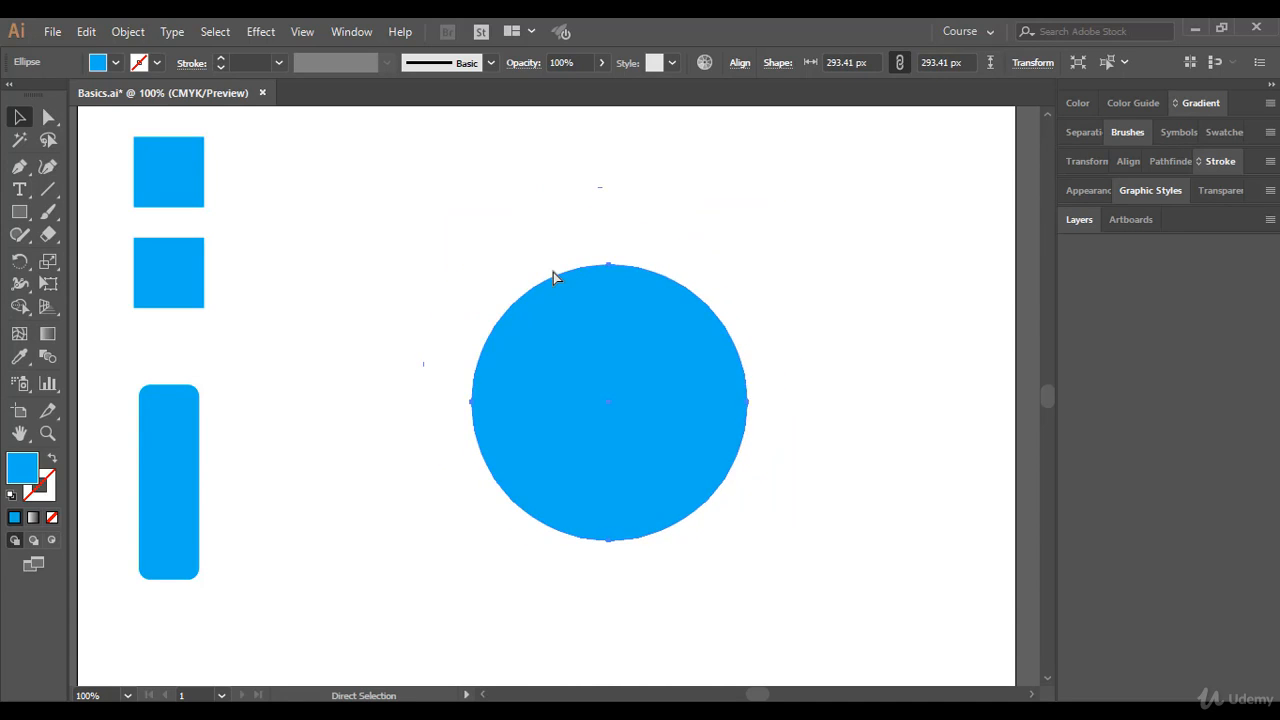
pyautogui.press('v')
pyautogui.click(630, 312)
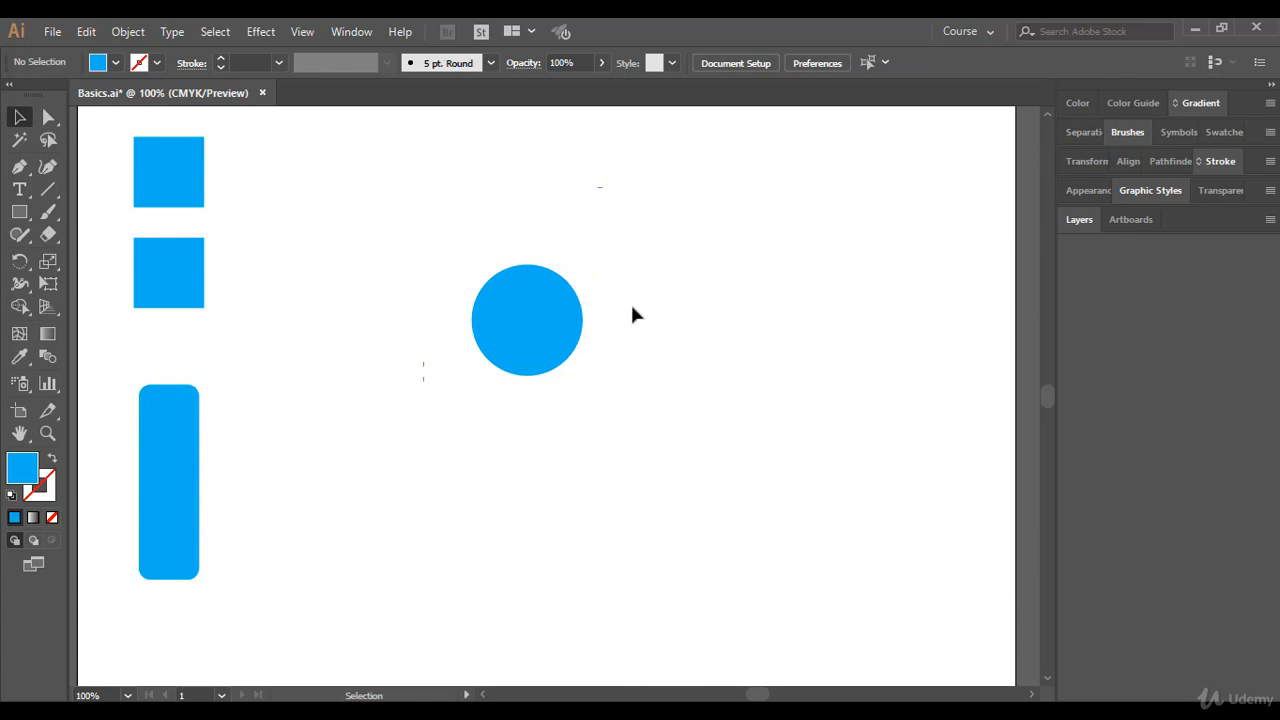
# Scale the circle from its center to about 405 by 374 px, and undo the scaling.
pyautogui.click(550, 289)
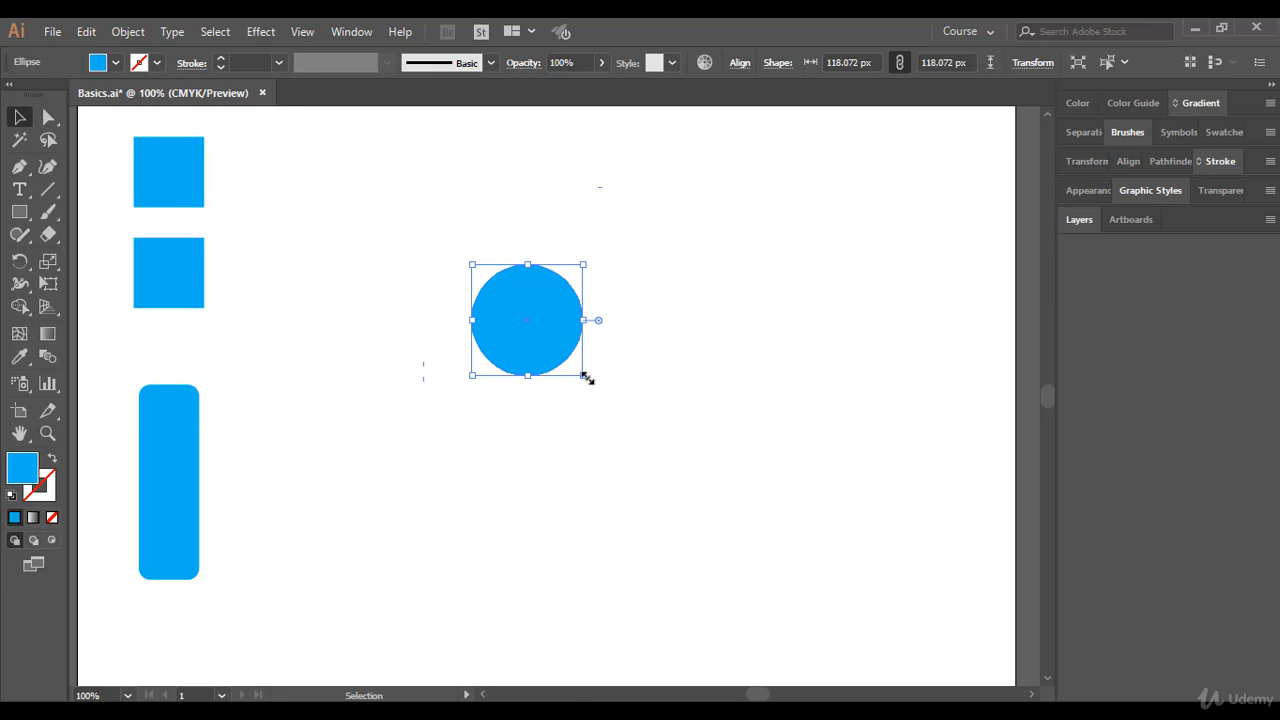
pyautogui.moveTo(584, 378); pyautogui.dragTo(718, 496)
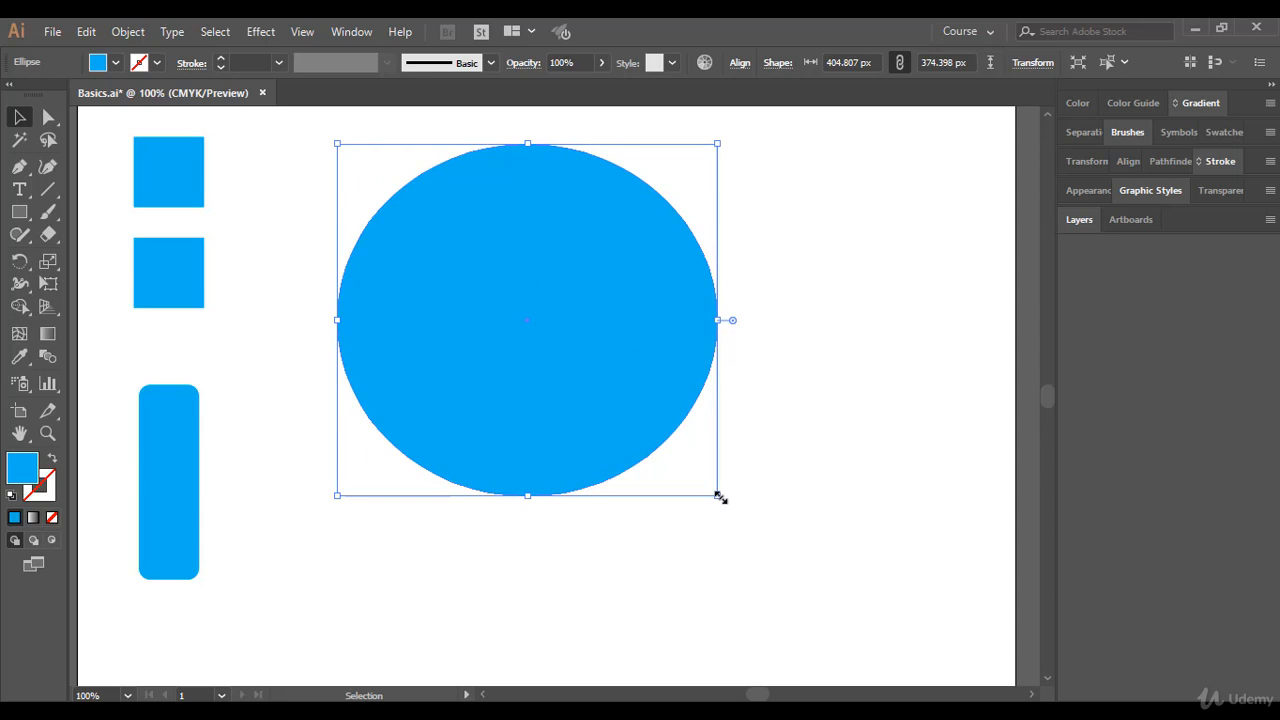
pyautogui.press('a')
pyautogui.hotkey('ctrl', 'z')
pyautogui.hotkey('ctrl', 'z')
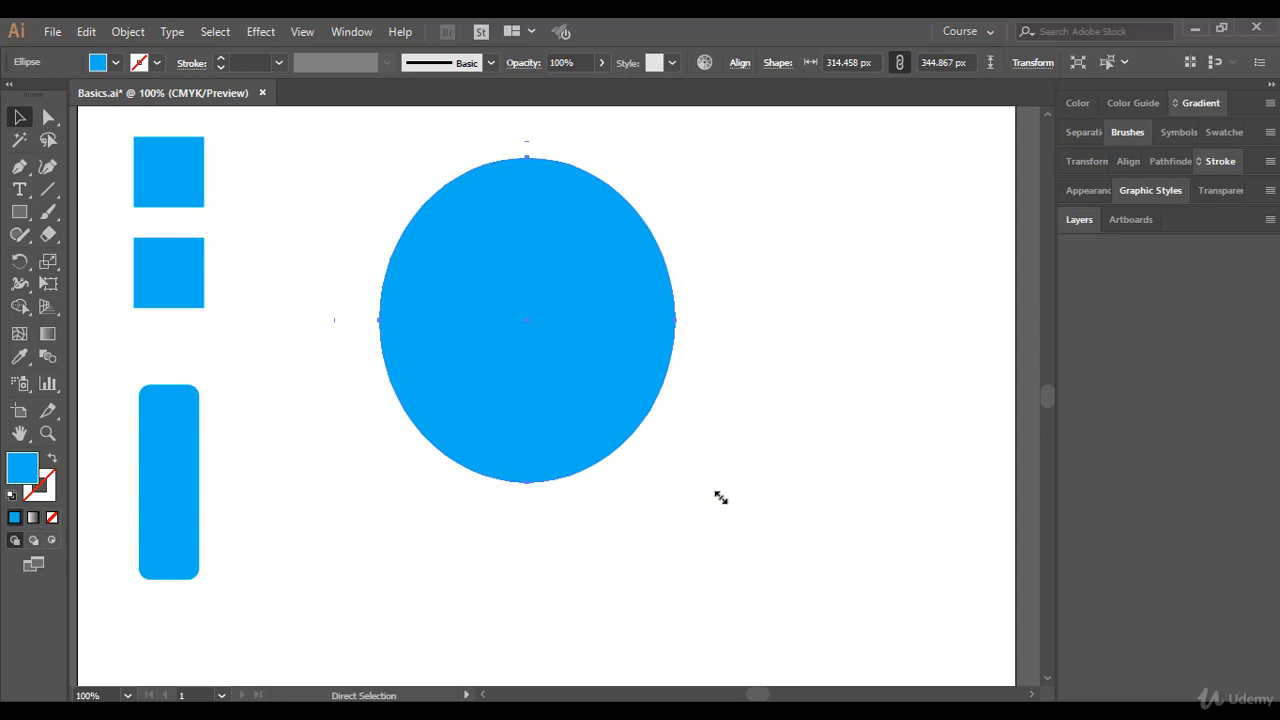
pyautogui.press('v')
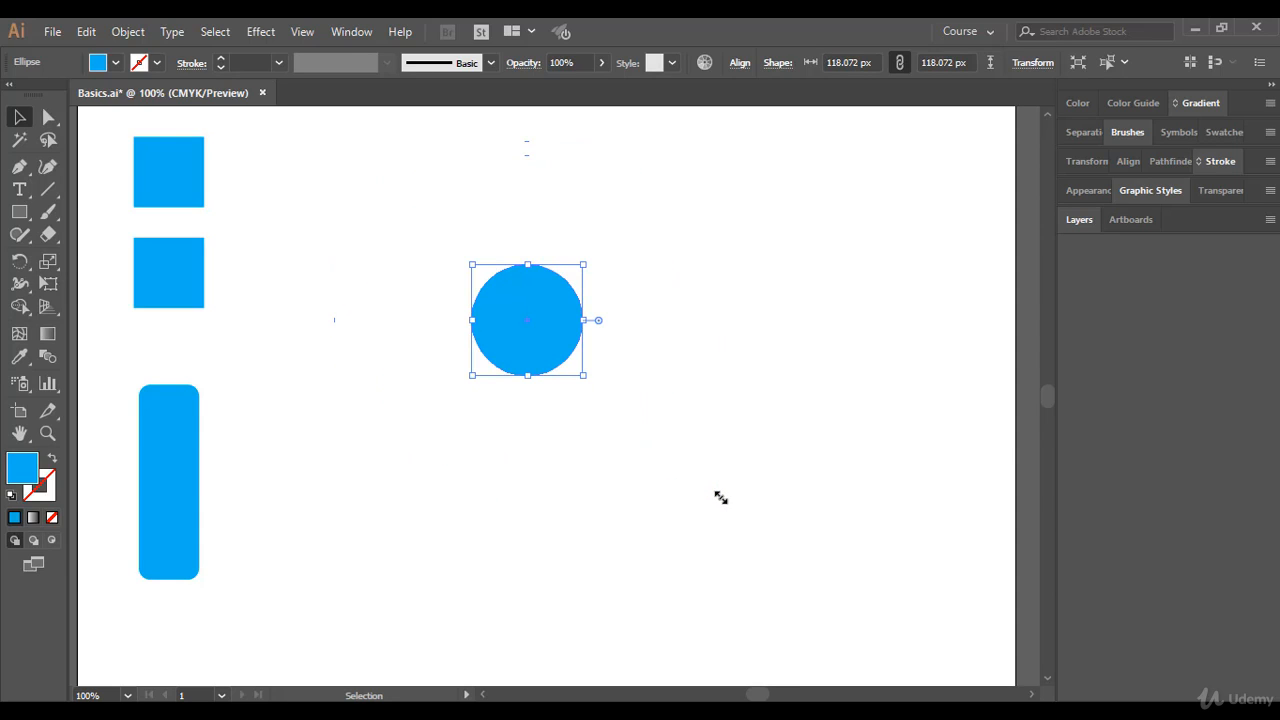
# Scale the circle proportionally from its center to about 367 px in diameter.
pyautogui.press('shift')
pyautogui.moveTo(584, 377); pyautogui.dragTo(714, 494)
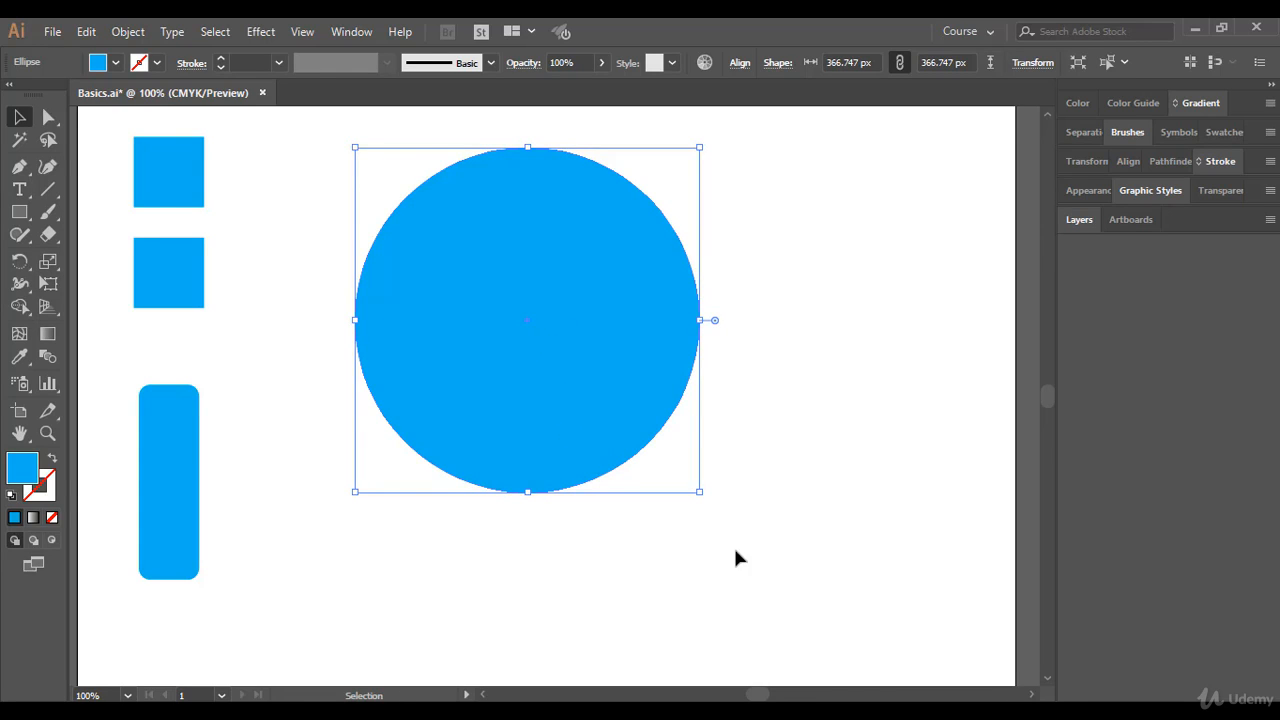
pyautogui.click(596, 582)
pyautogui.click(571, 400)
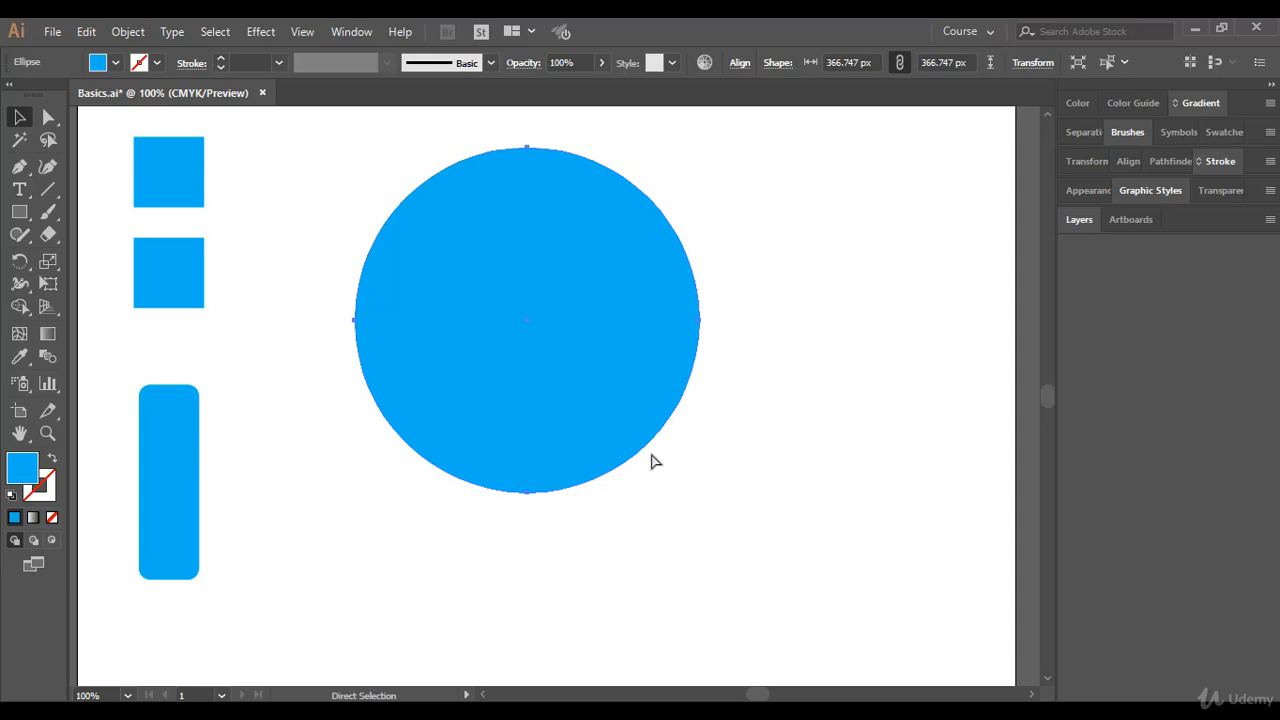
# Undo the centered proportional scaling and move the circle slightly to the right and down.
pyautogui.hotkey('ctrl', 'z')
pyautogui.moveTo(543, 357); pyautogui.dragTo(590, 372)
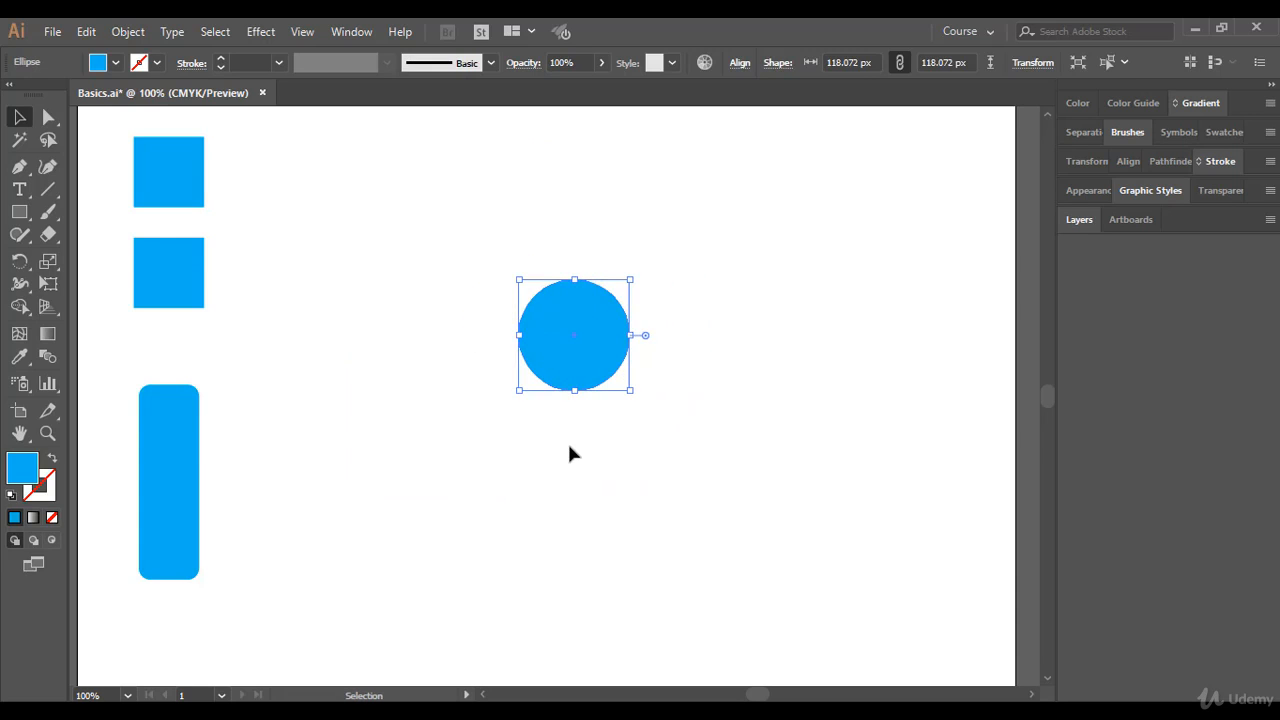
pyautogui.click(507, 424)
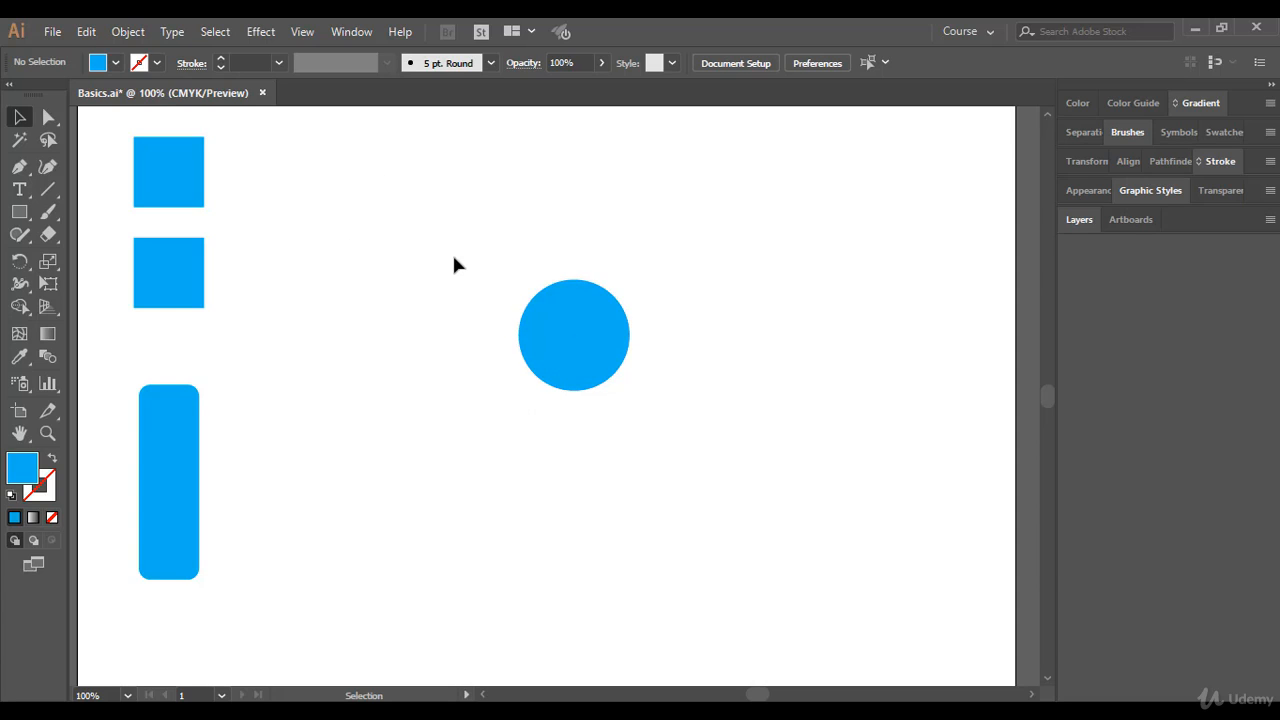
# Use Direct Selection to pull the circle's right anchor point out to X 621.5 px, Y 289 px and reshape the curve with its handles.
pyautogui.click(48, 117)
pyautogui.click(549, 318)
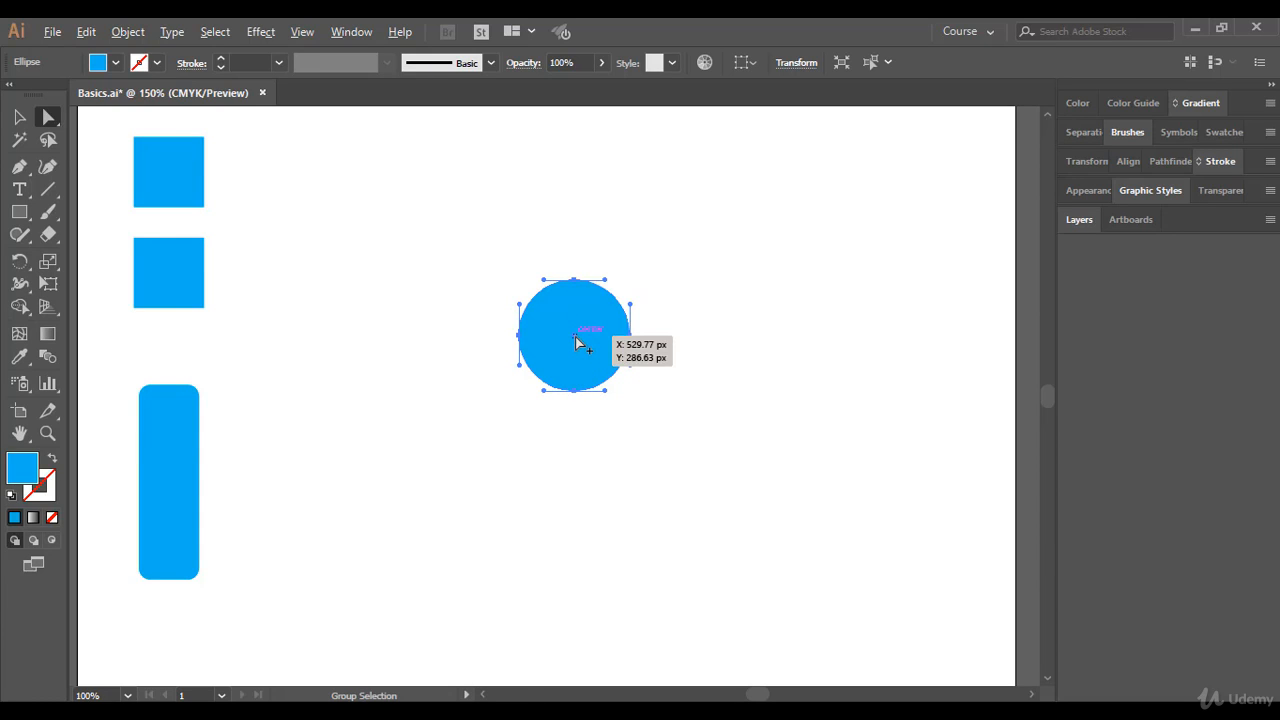
pyautogui.scroll(3, 575, 340)
pyautogui.scroll(1, 576, 343)
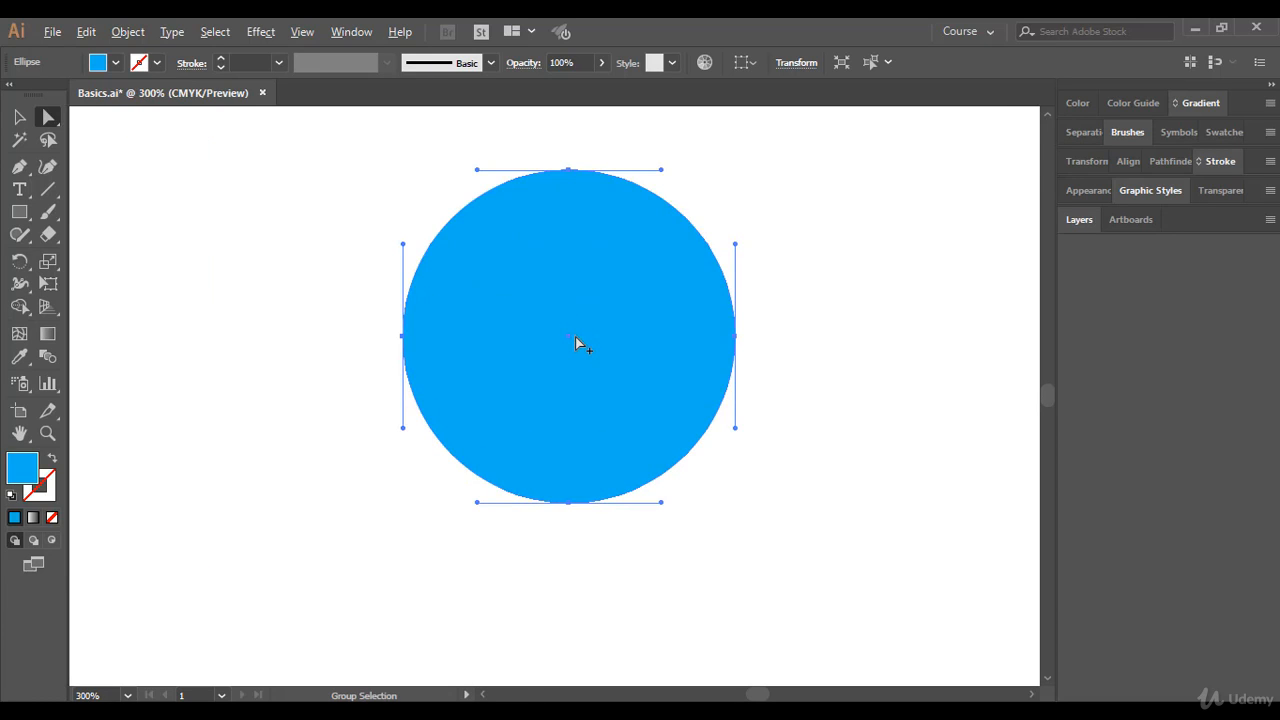
pyautogui.scroll(1, 575, 343)
pyautogui.scroll(1, 575, 343)
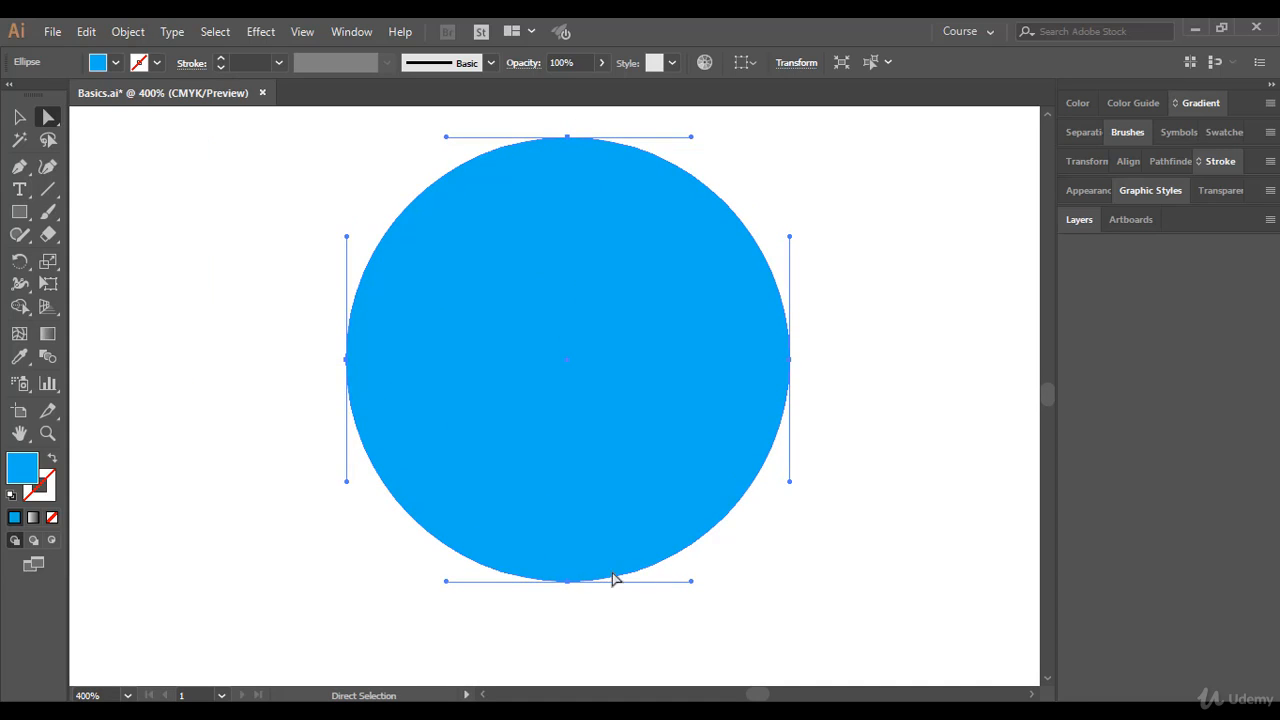
pyautogui.click(790, 361)
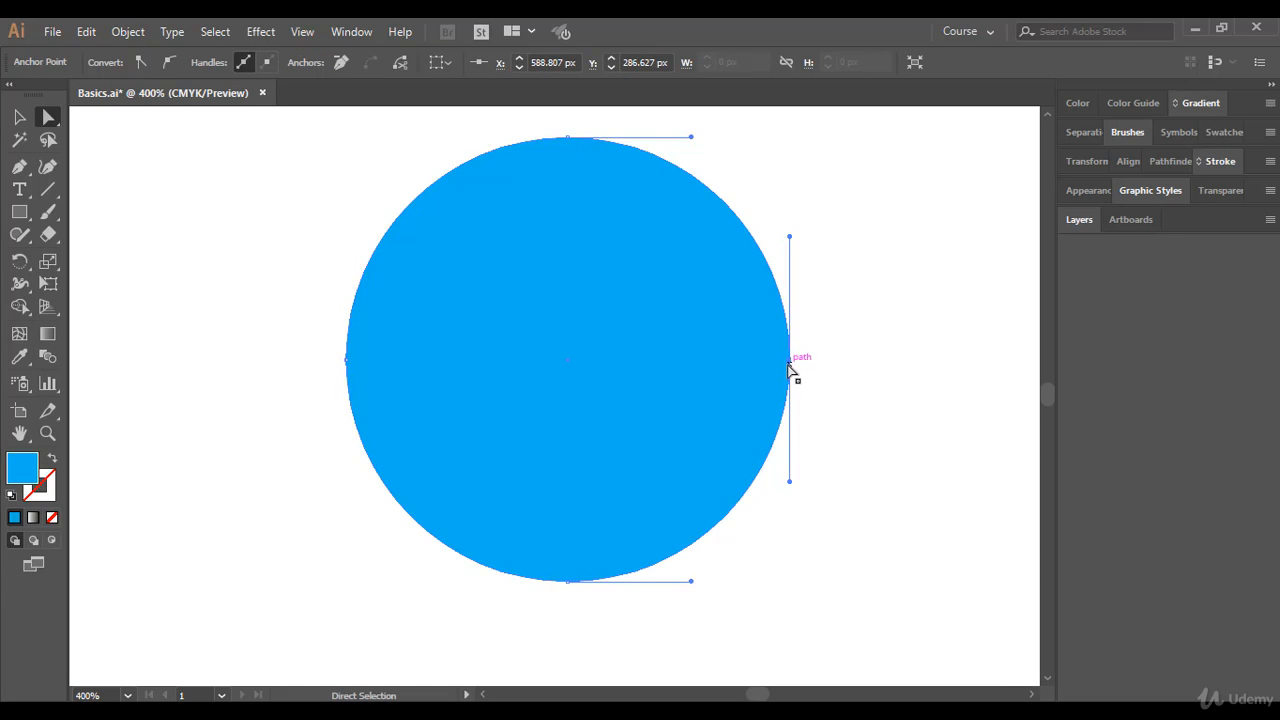
pyautogui.moveTo(794, 365); pyautogui.dragTo(914, 370)
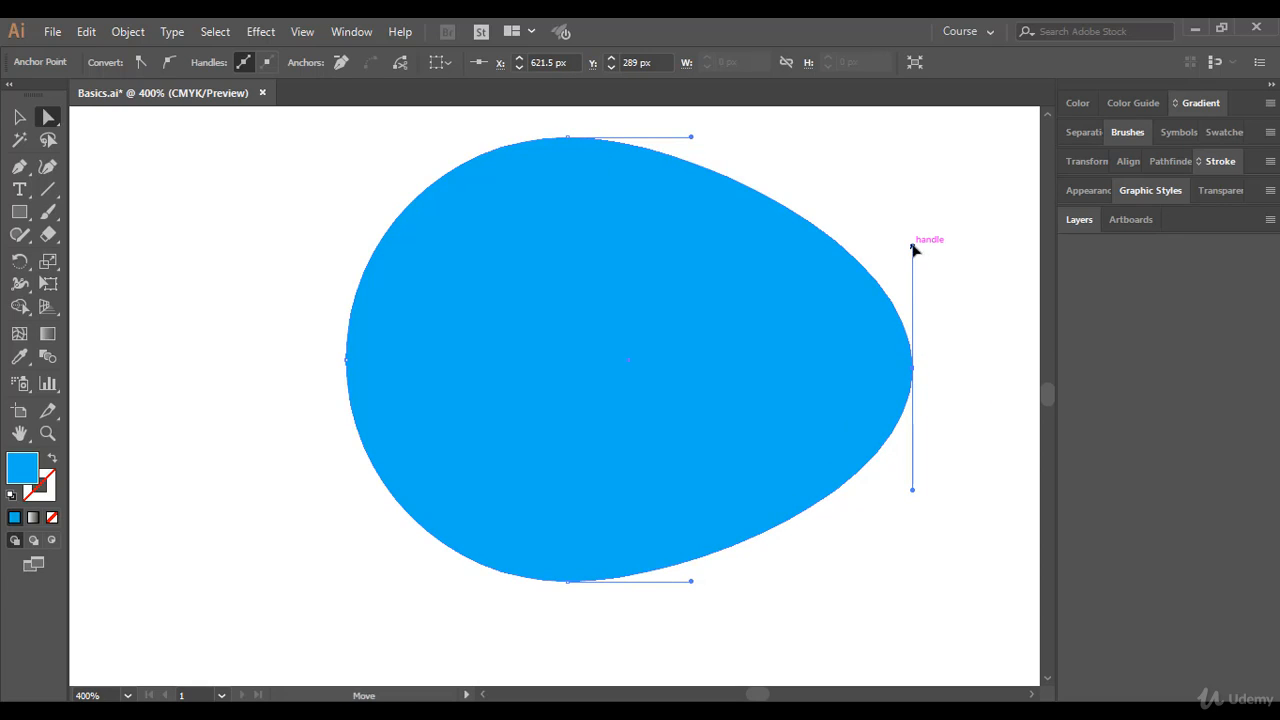
pyautogui.moveTo(912, 246); pyautogui.dragTo(1009, 279)
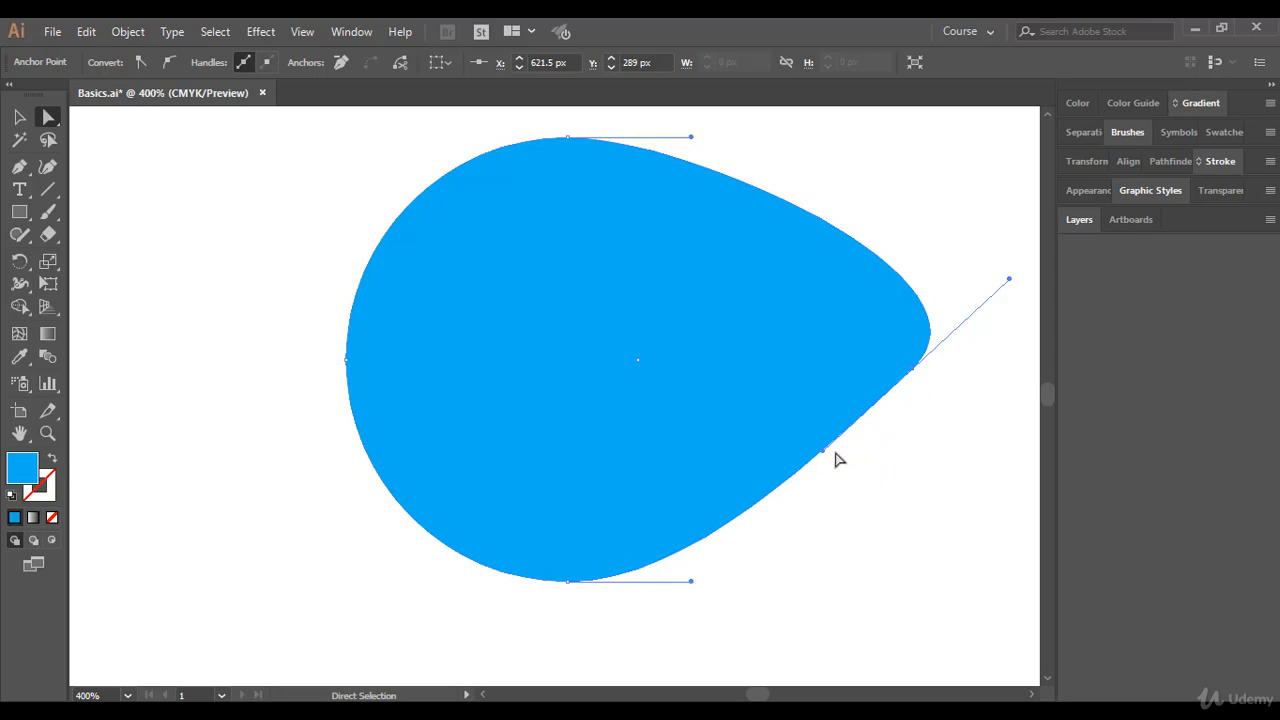
pyautogui.moveTo(823, 451); pyautogui.dragTo(913, 429)
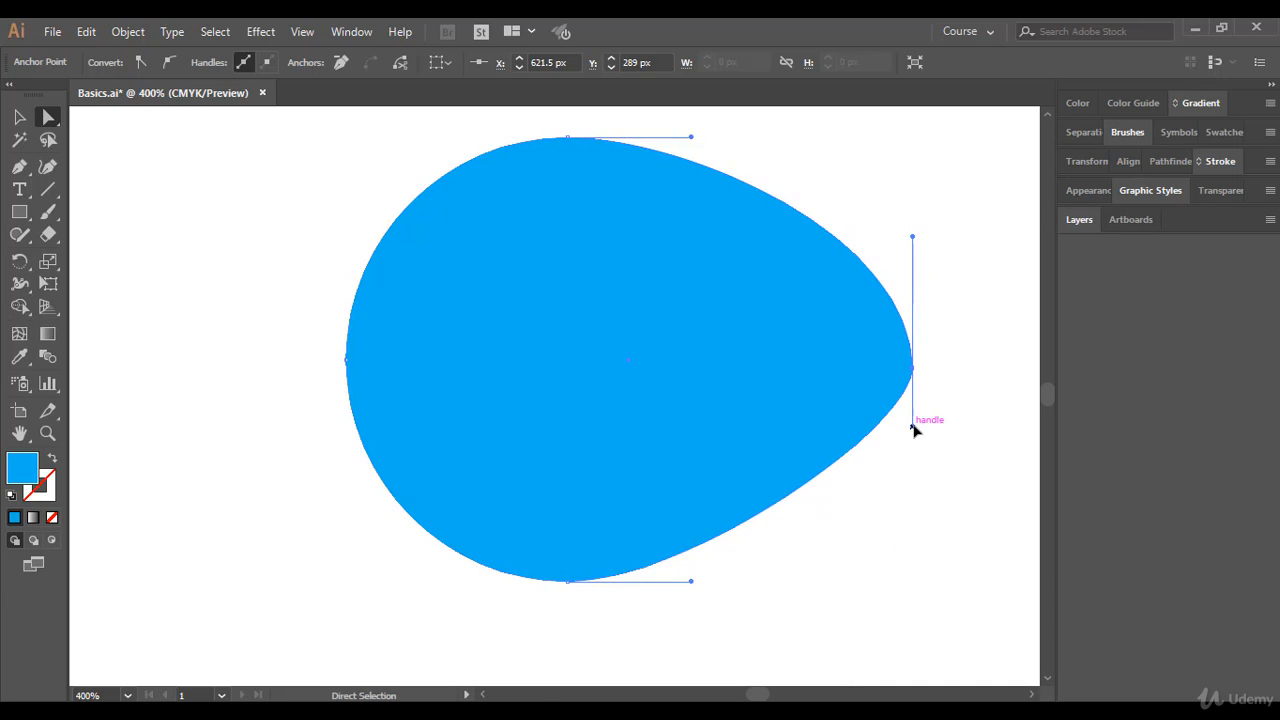
# Undo the anchor point and handle edits, redoing what was undone too far, to return to the unreshaped round circle.
pyautogui.press('ctrl')
pyautogui.hotkey('ctrl', 'z')
pyautogui.hotkey('ctrl', 'z')
pyautogui.hotkey('ctrl', 'z')
pyautogui.hotkey('ctrl', 'z')
pyautogui.hotkey('ctrl', 'z')
pyautogui.hotkey('ctrl', 'z')
pyautogui.hotkey('ctrl', 'z')
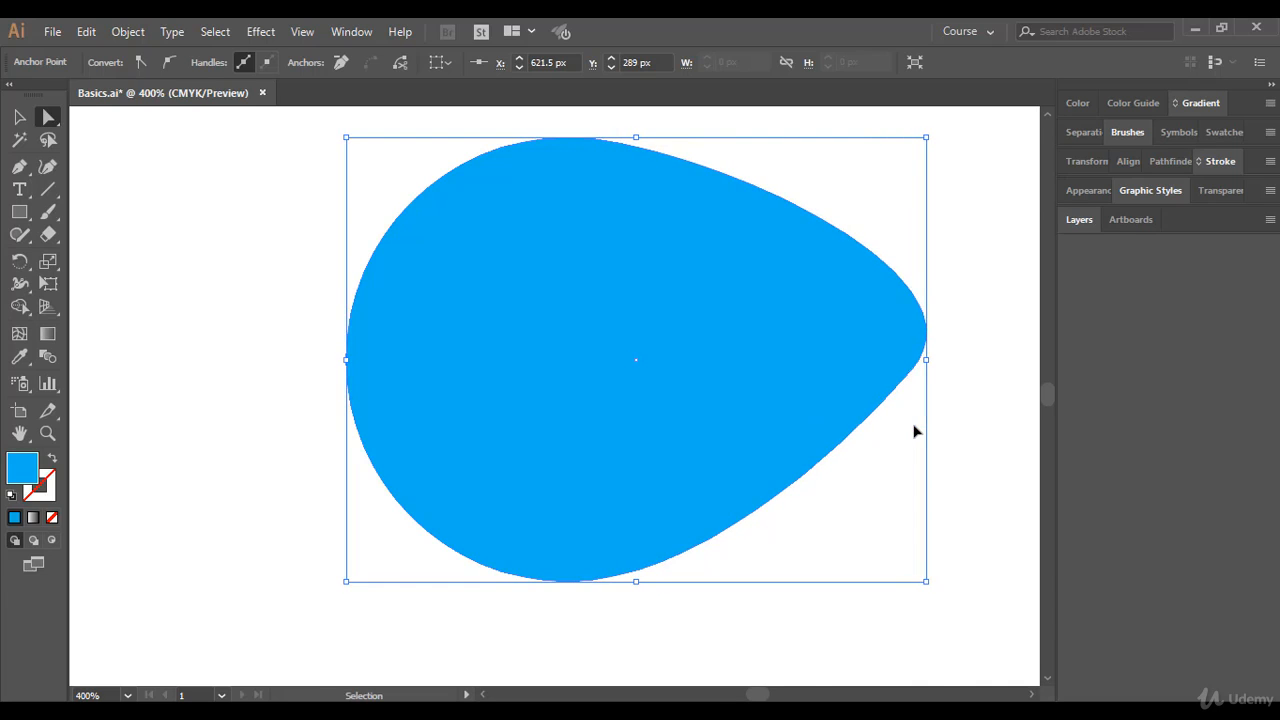
pyautogui.hotkey('ctrl', 'z')
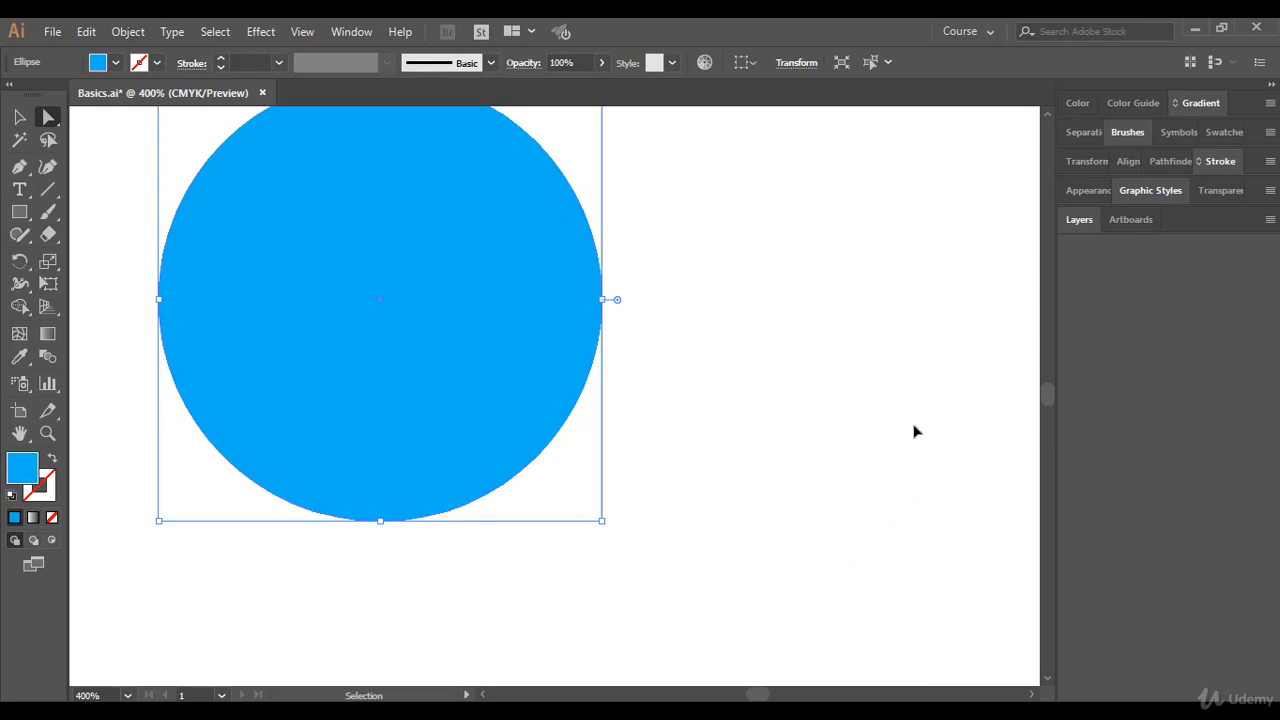
pyautogui.hotkey('ctrl', 'z')
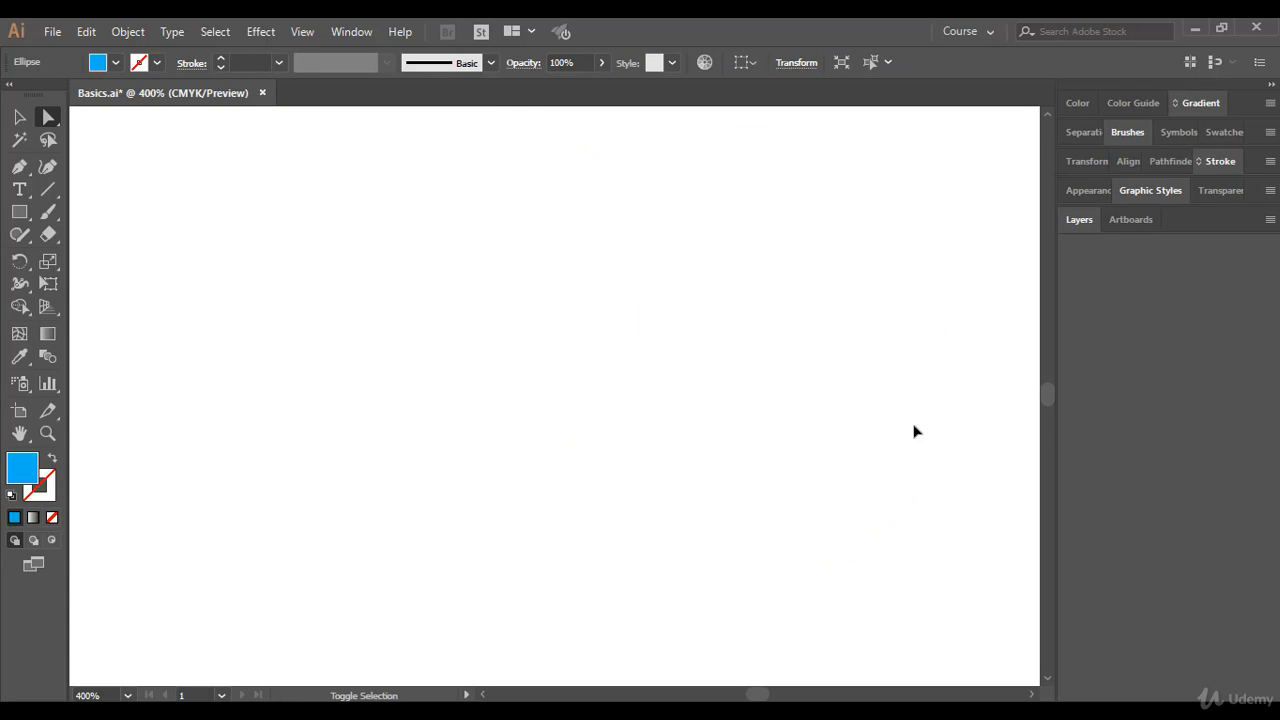
pyautogui.hotkey('ctrl', 'shift', 'z')
pyautogui.hotkey('ctrl', 'shift', 'z')
pyautogui.hotkey('ctrl', 'shift', 'z')
pyautogui.press('space')
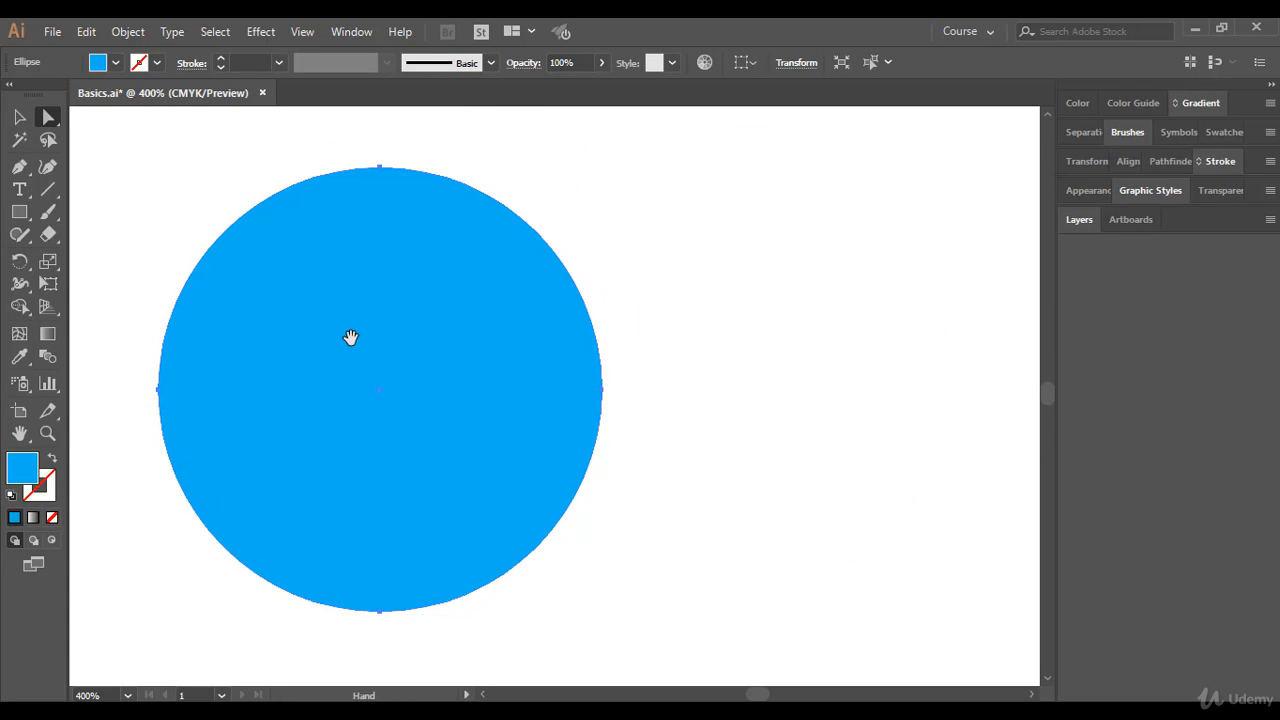
pyautogui.moveTo(351, 337); pyautogui.dragTo(486, 337)
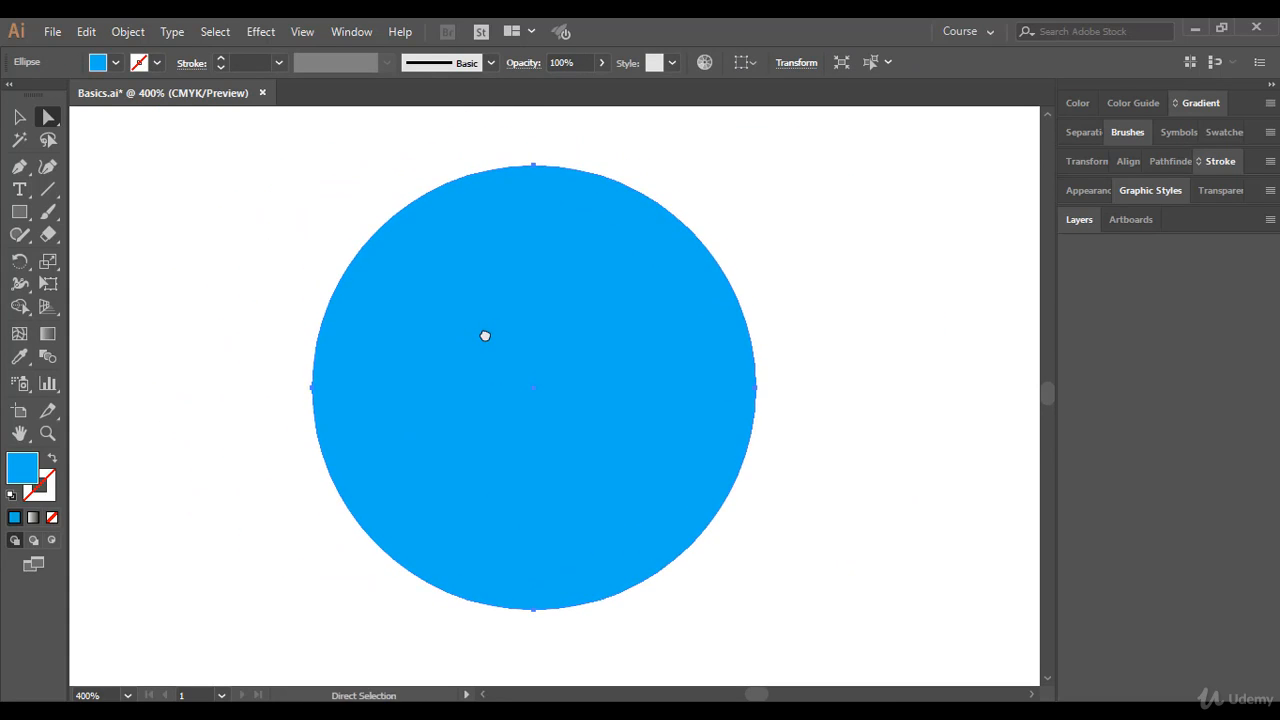
# Move the circle's right and top anchor points together up and to the right, and undo the move.
pyautogui.click(756, 390)
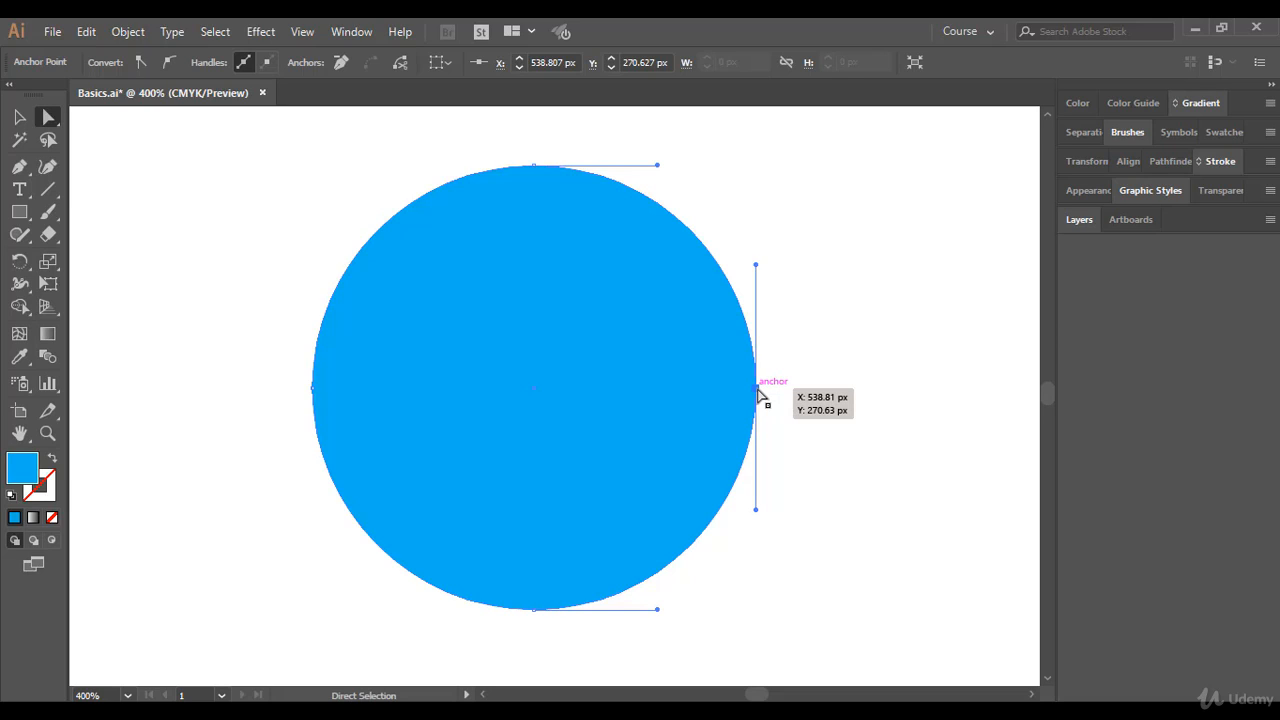
pyautogui.click(532, 167)
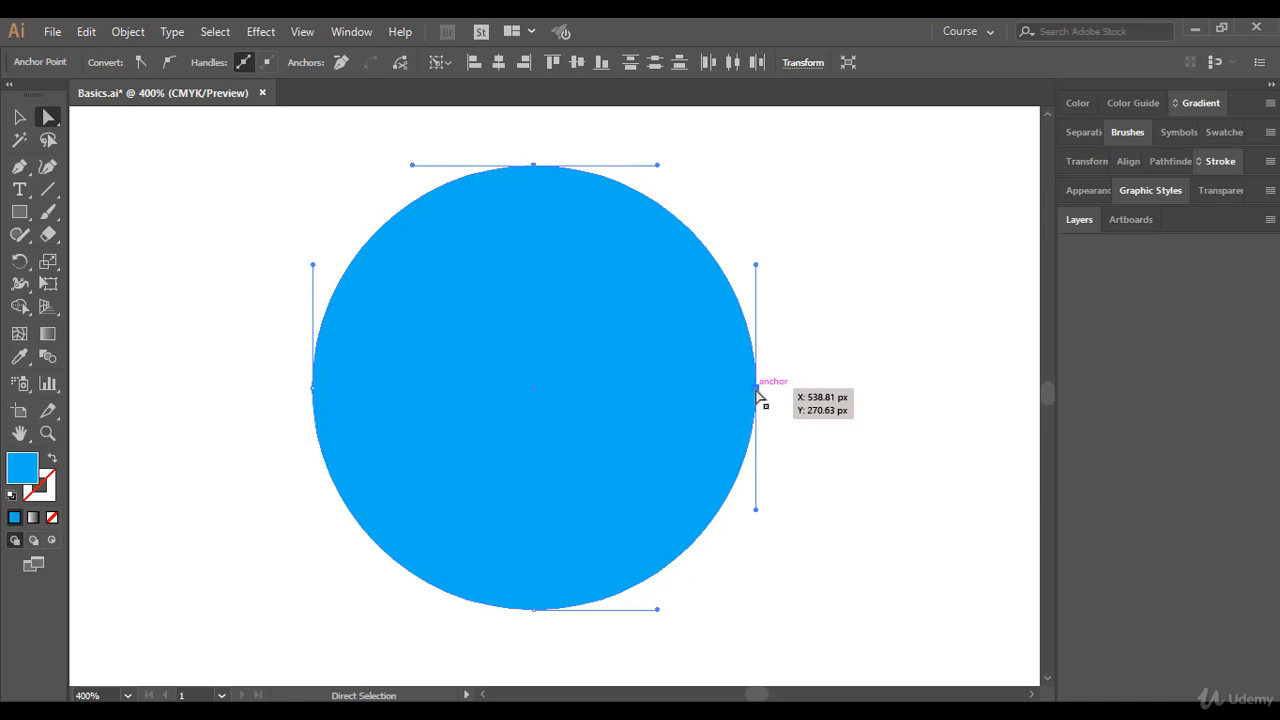
pyautogui.moveTo(755, 394); pyautogui.dragTo(834, 337)
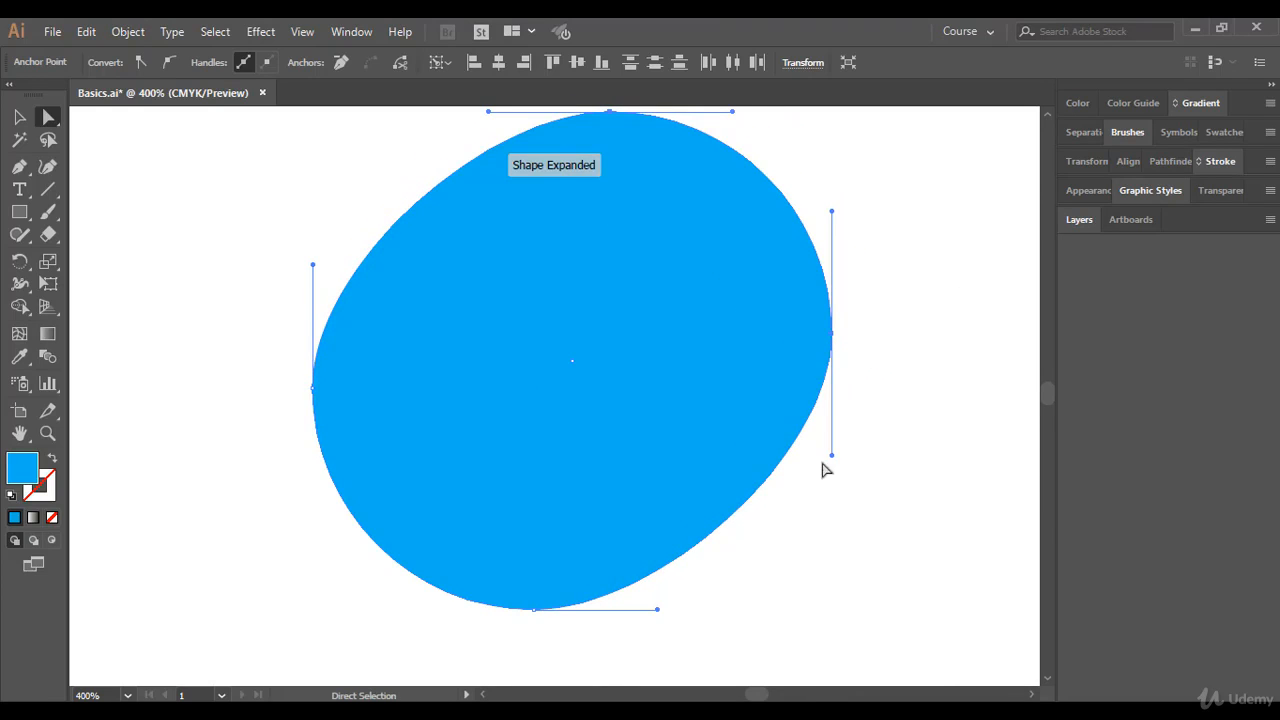
pyautogui.hotkey('ctrl', 'z')
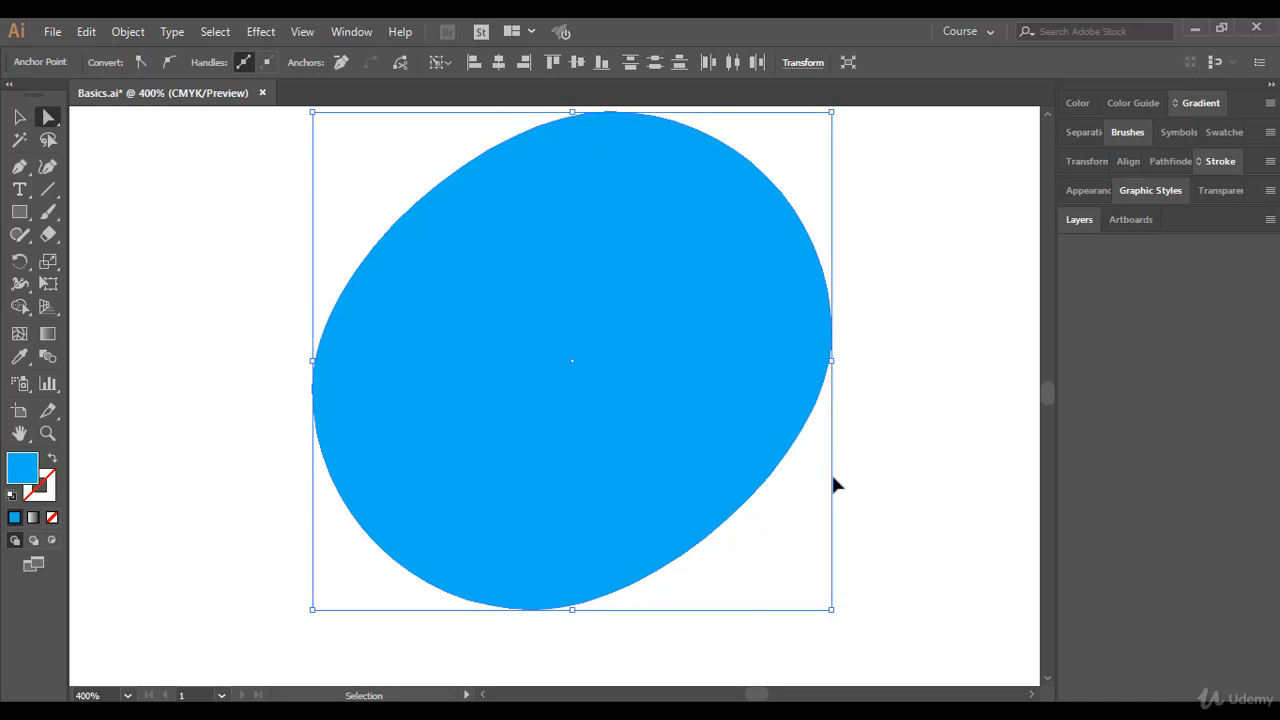
pyautogui.hotkey('ctrl', 'z')
pyautogui.click(866, 412)
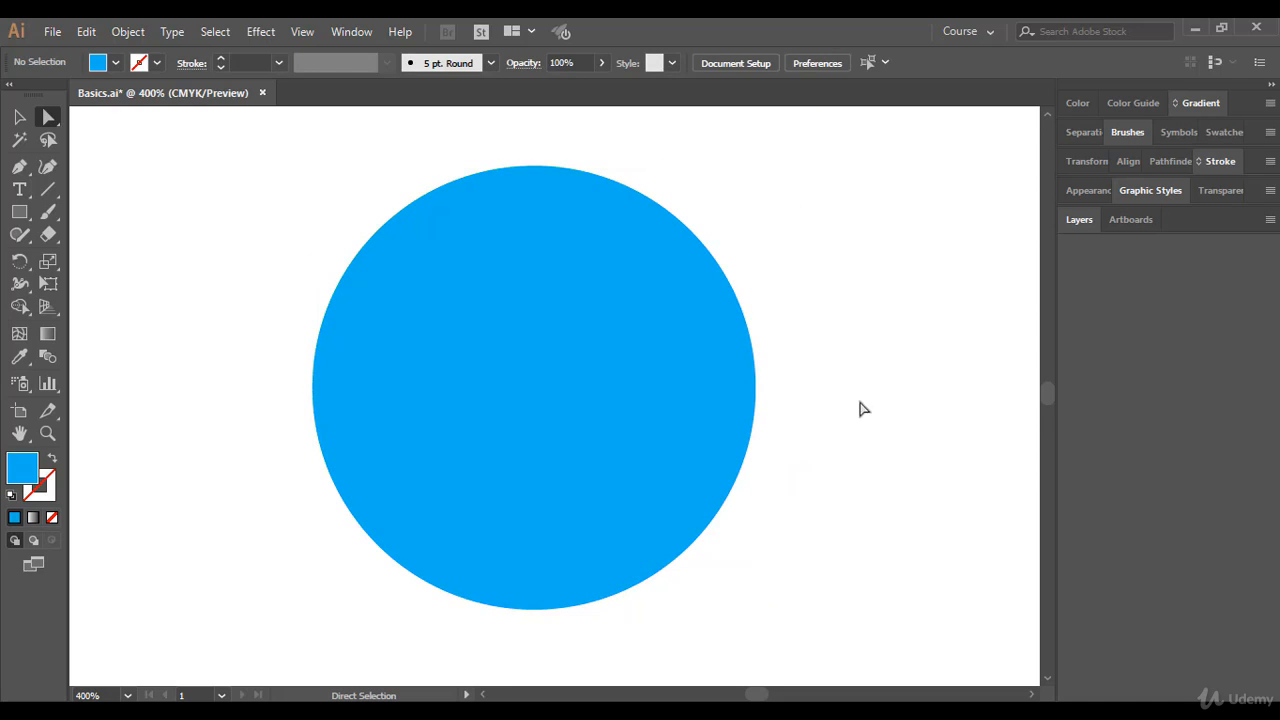
# Select the circle's right, top and left anchor points together with Direct Selection.
pyautogui.click(708, 385)
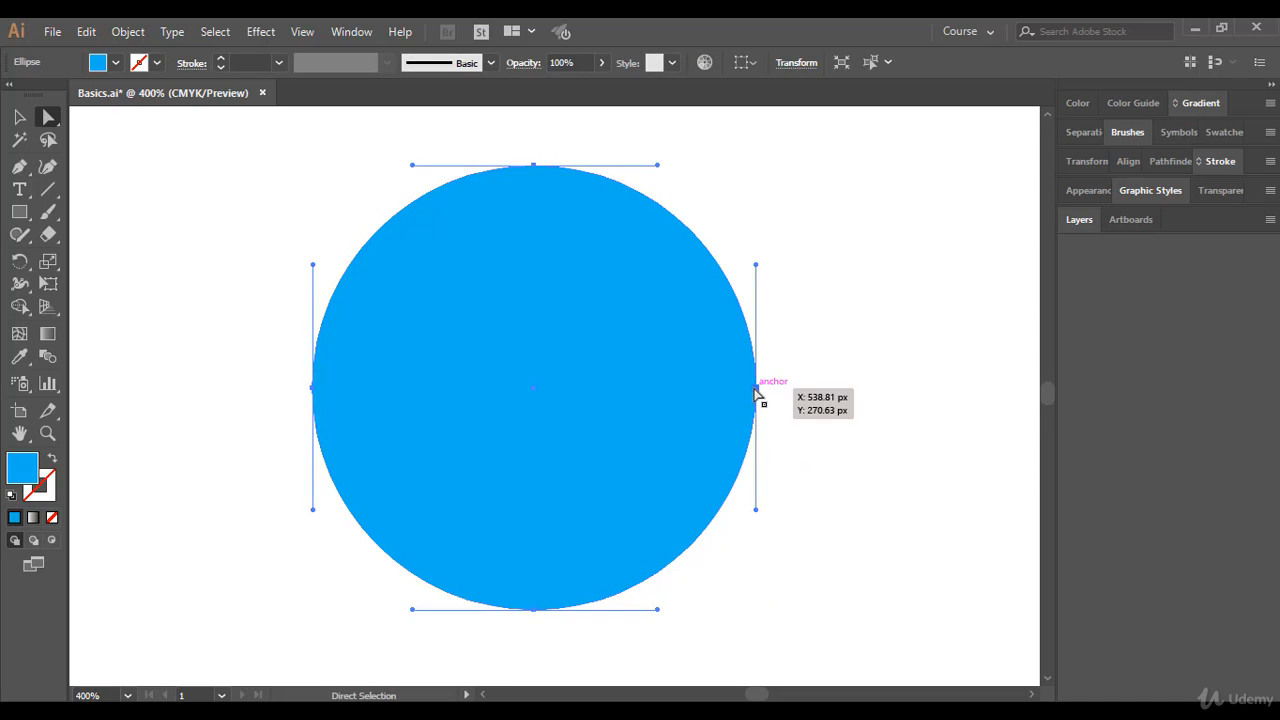
pyautogui.click(756, 394)
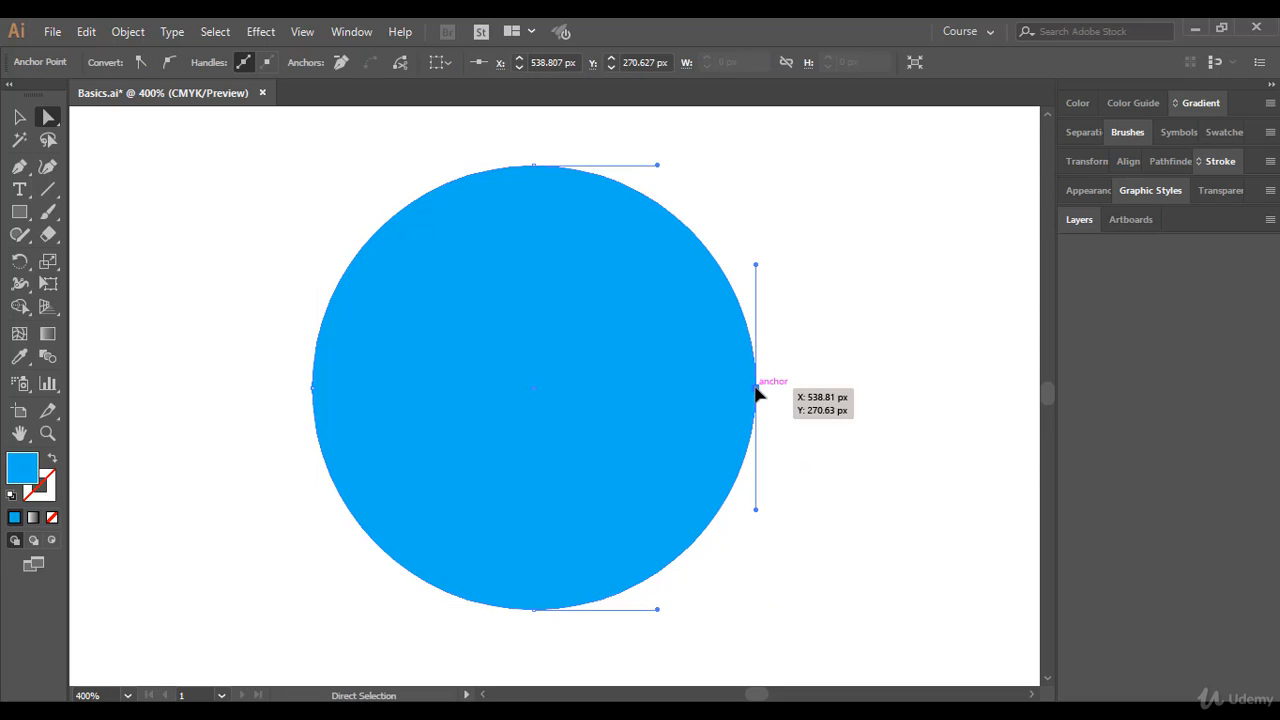
pyautogui.press('shift')
pyautogui.keyDown('shift'); pyautogui.click(532, 166); pyautogui.keyUp('shift')
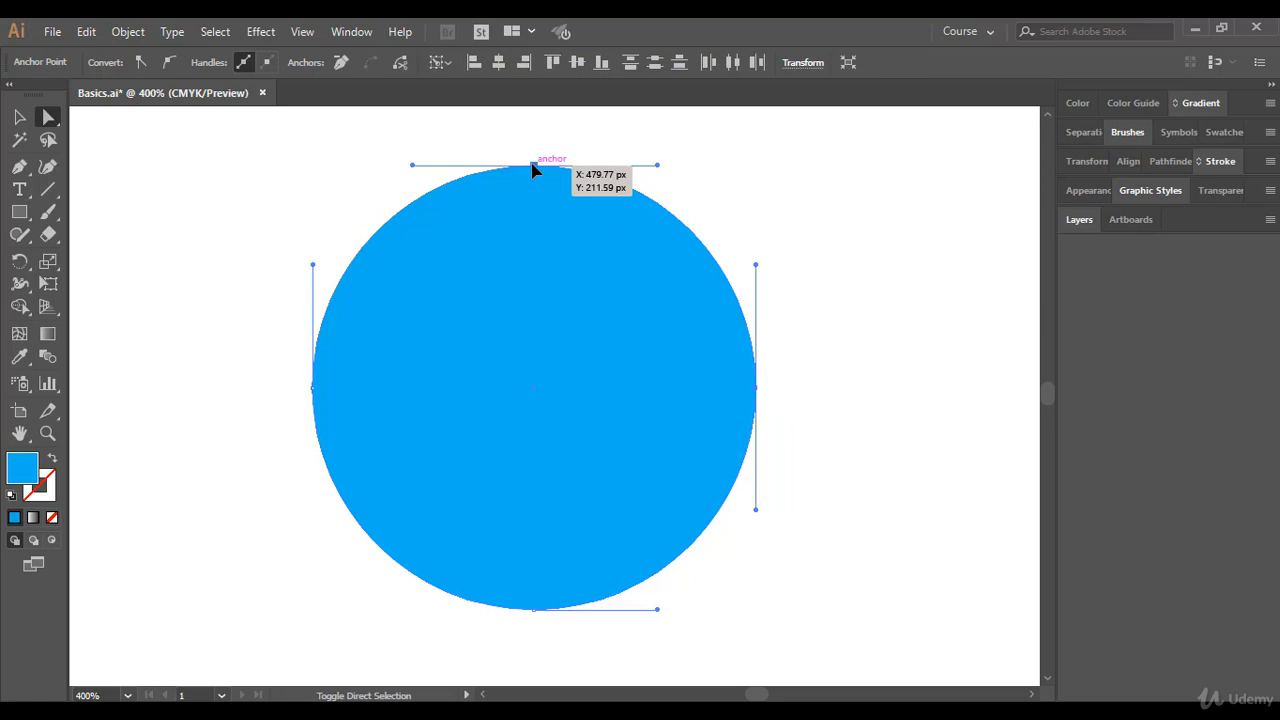
pyautogui.keyDown('shift'); pyautogui.click(313, 388); pyautogui.keyUp('shift')
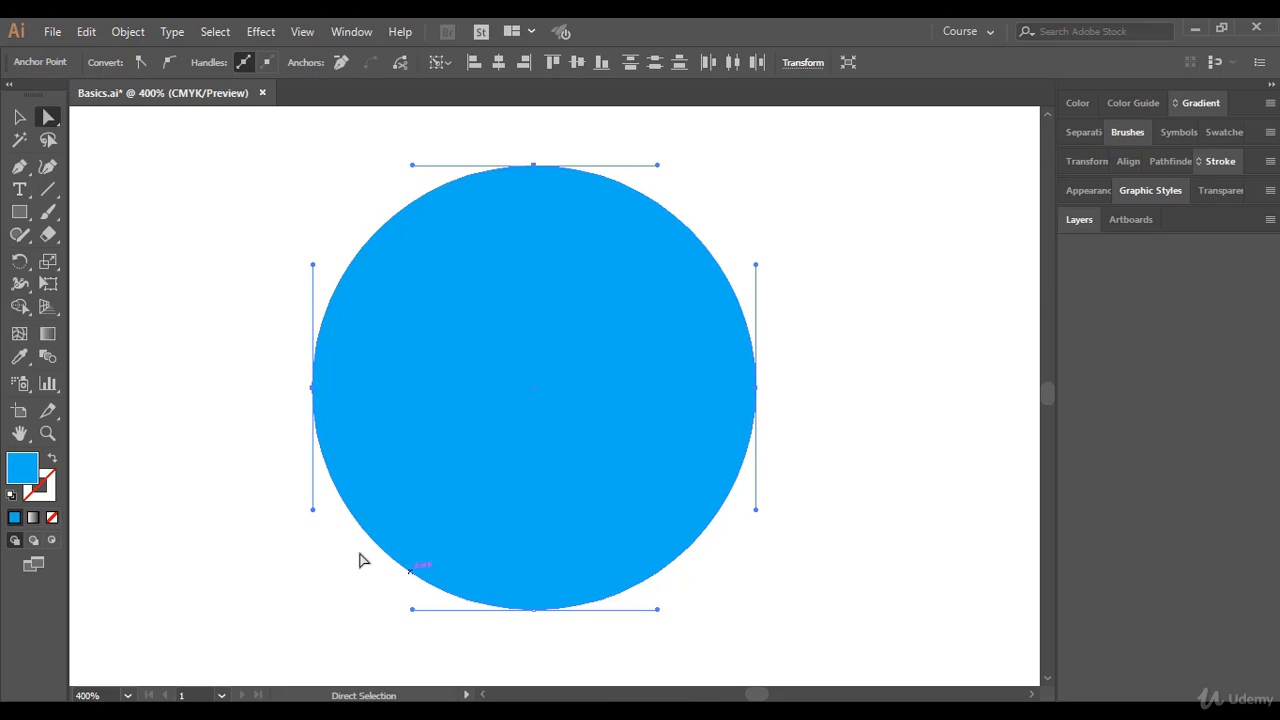
# Clear the selection and select all the circle's anchor points at once, alternating with the right anchor point alone.
pyautogui.click(212, 380)
pyautogui.click(494, 337)
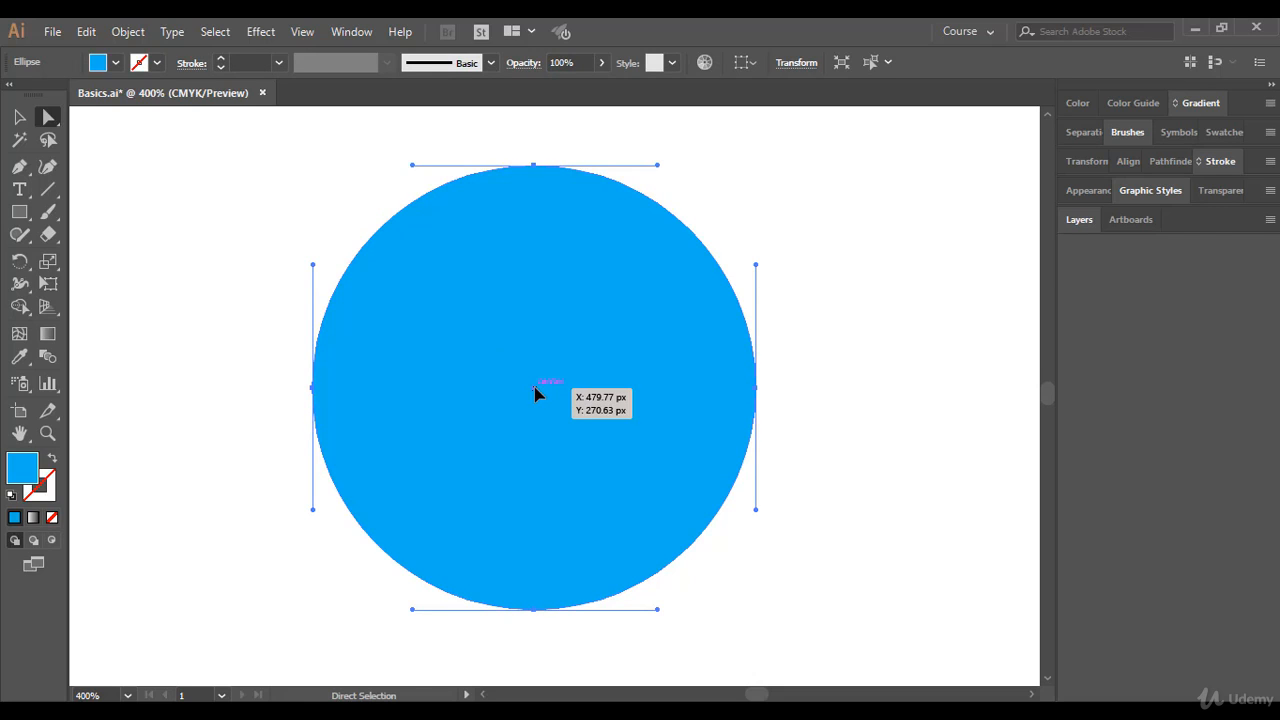
pyautogui.click(756, 389)
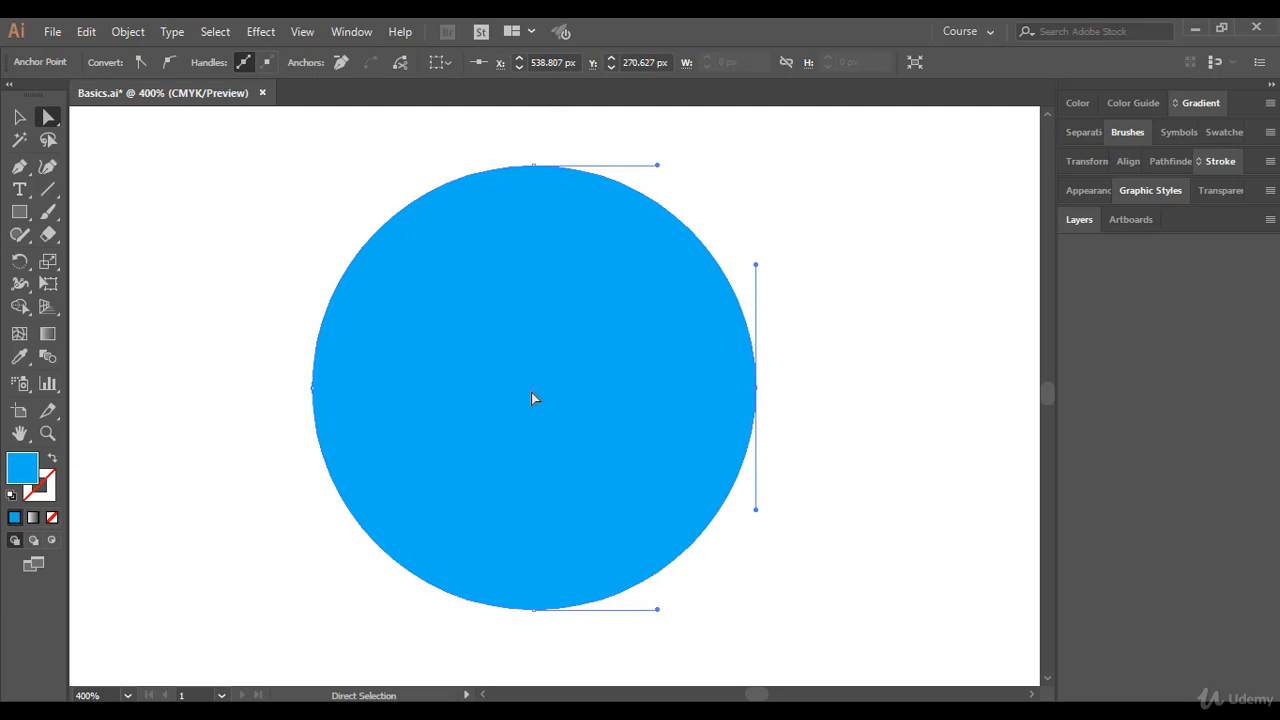
pyautogui.click(534, 390)
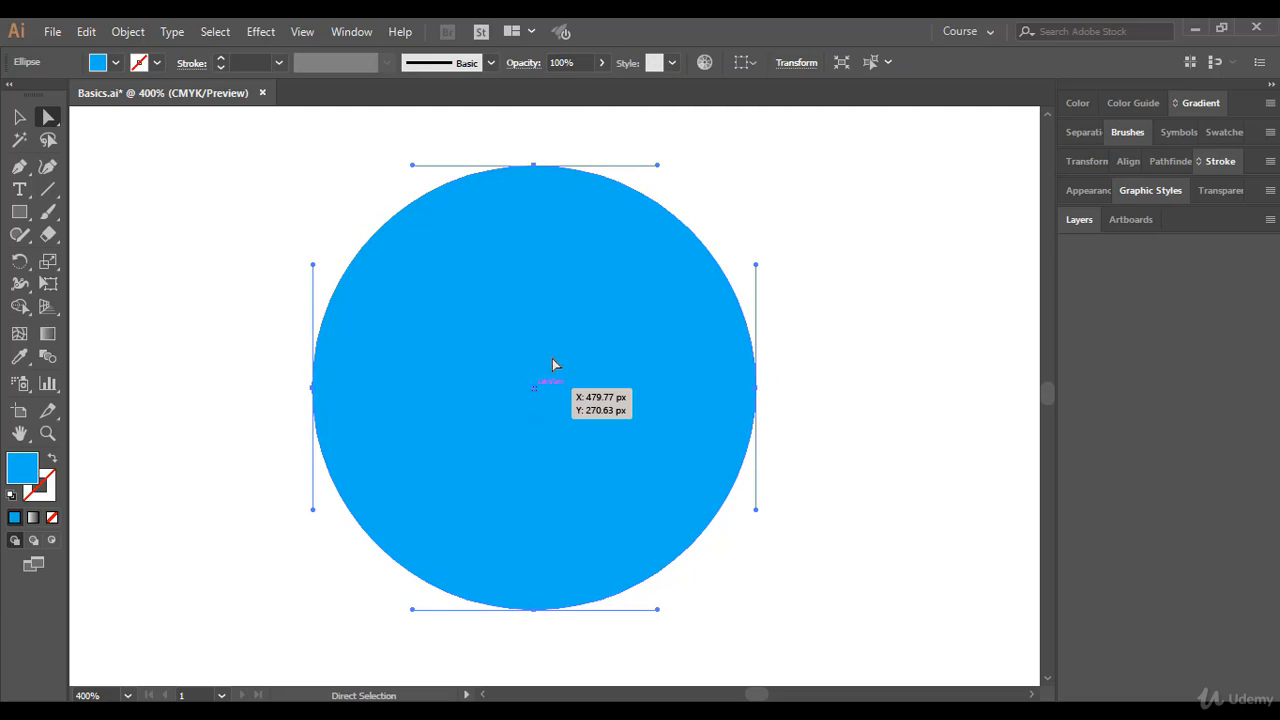